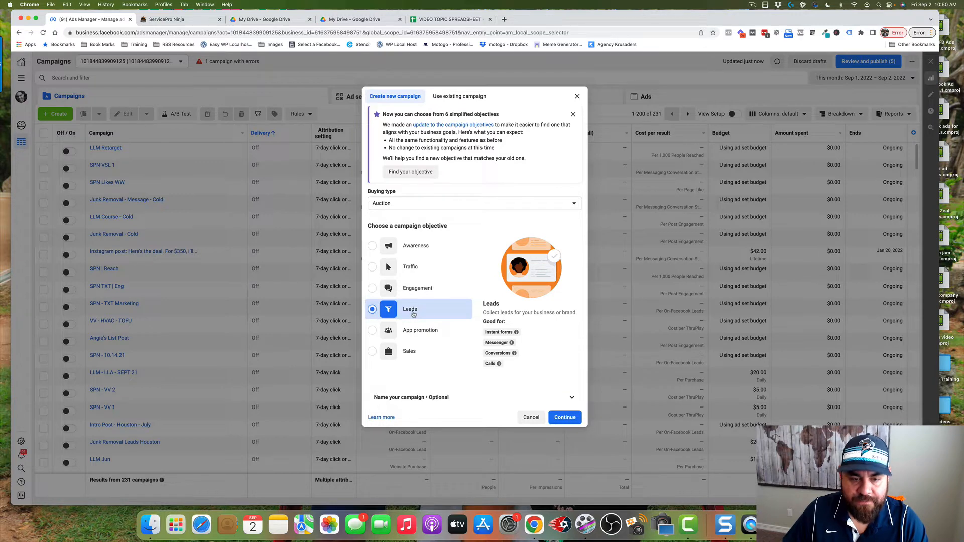
Create the campaign with the Leads objective and name it "lead magnet"
left_click(565, 417)
mouse_move(517, 332)
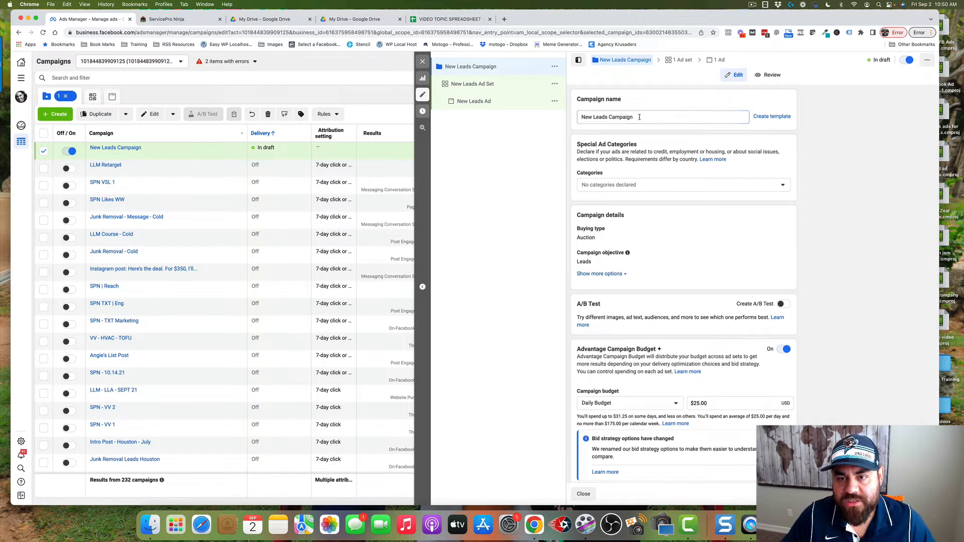
type("lead magnet")
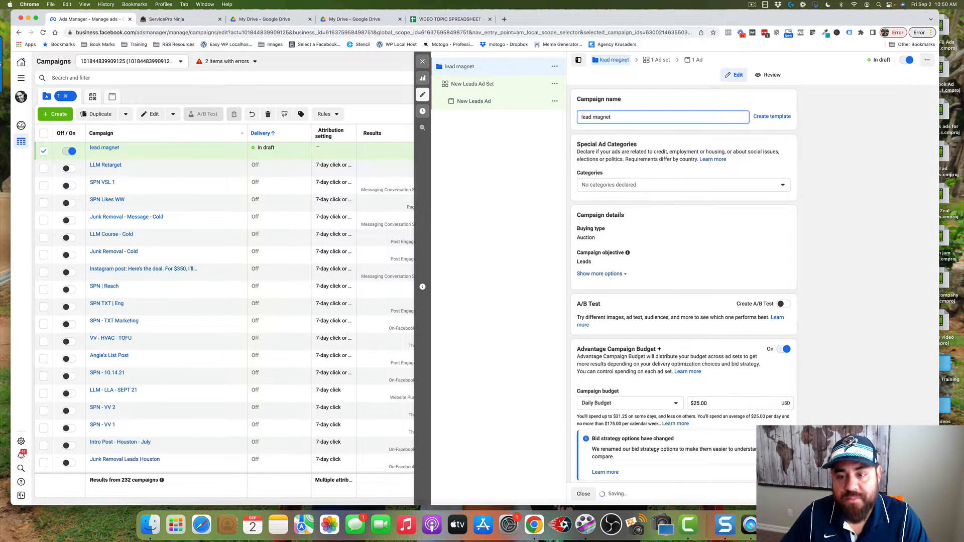
Set the campaign's daily budget to $5.00 under Advantage Campaign Budget
scroll(648, 310, "down", 2)
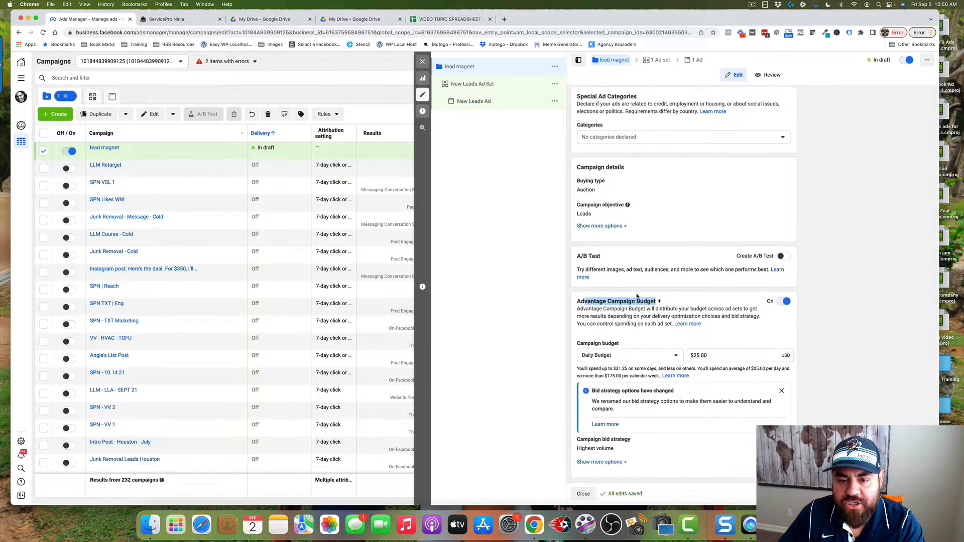
left_click(600, 303)
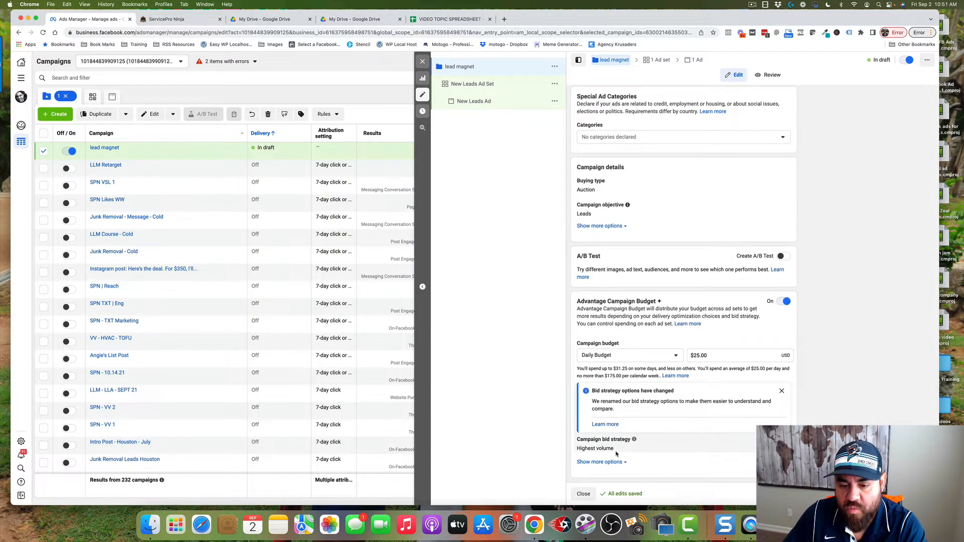
left_click(696, 356)
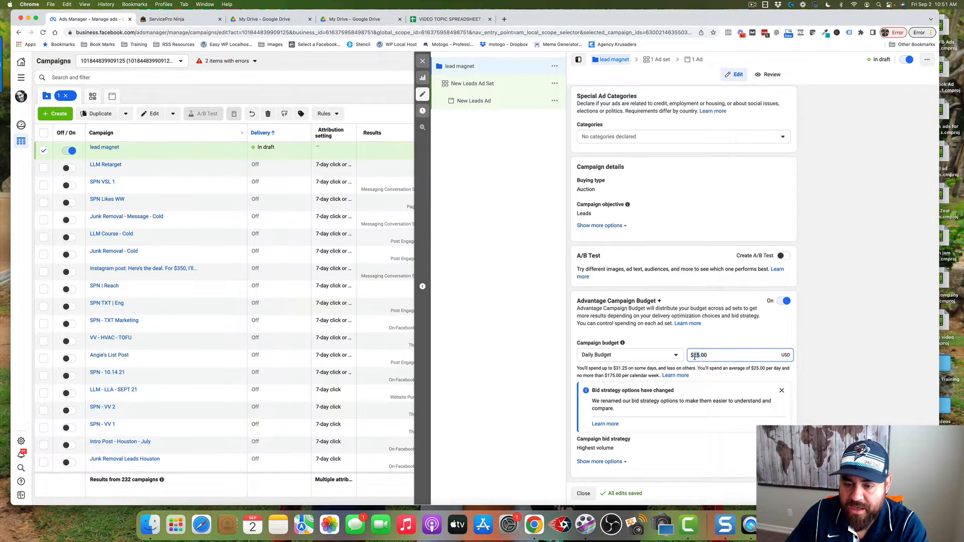
key("BackSpace")
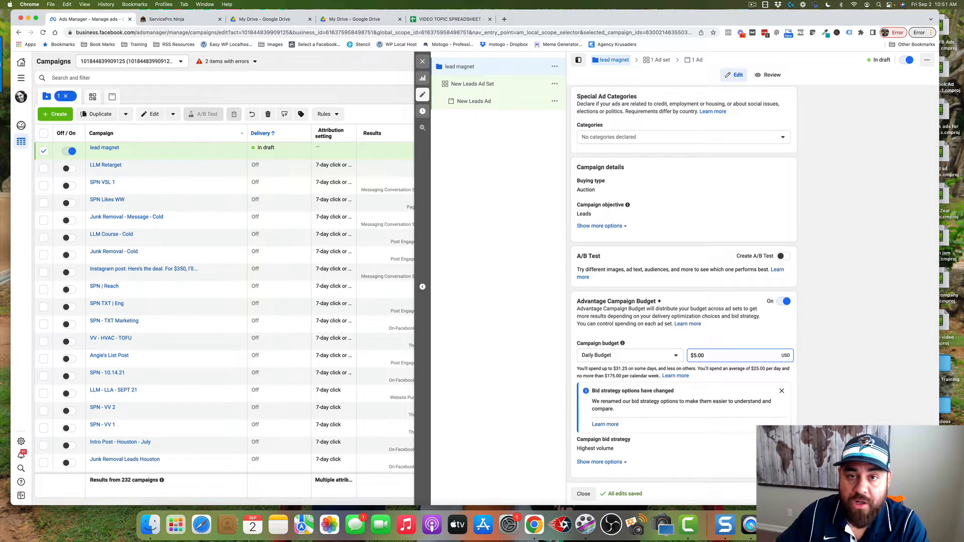
left_click(703, 370)
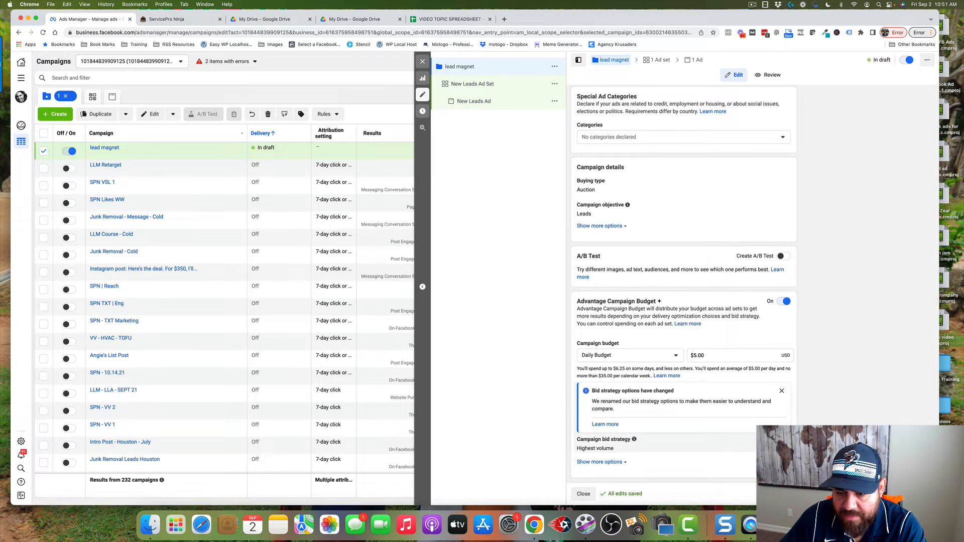
Review the available bid strategy options for the campaign
scroll(592, 447, "down", 1)
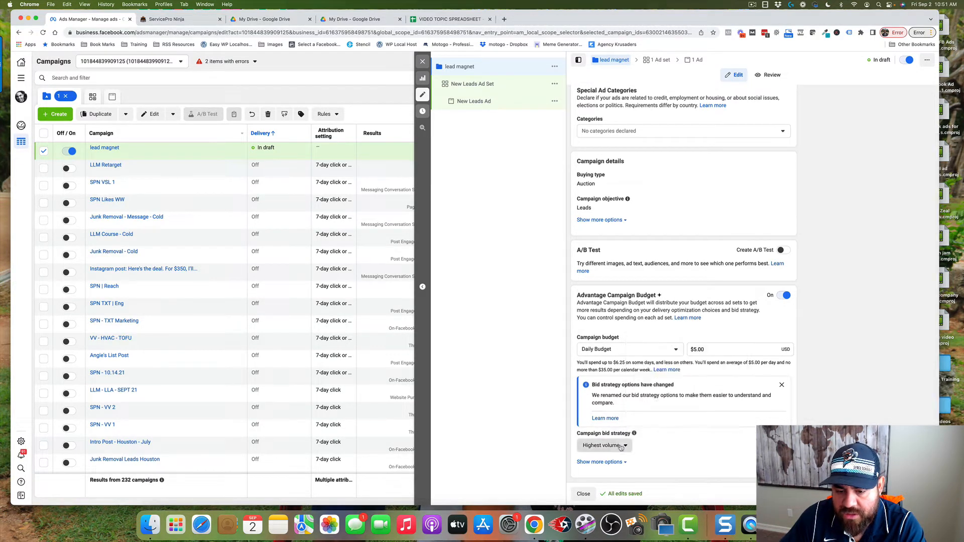
left_click(592, 445)
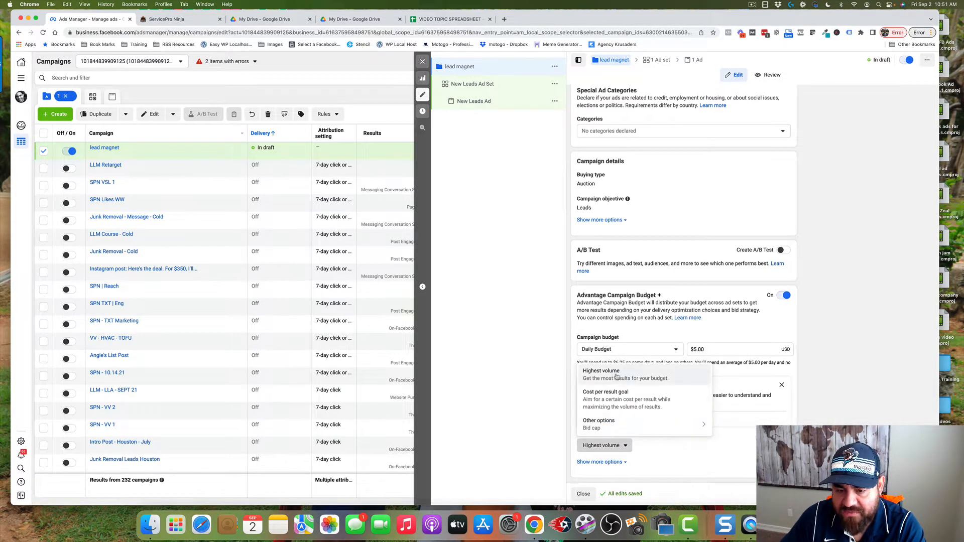
mouse_move(613, 426)
left_click(642, 450)
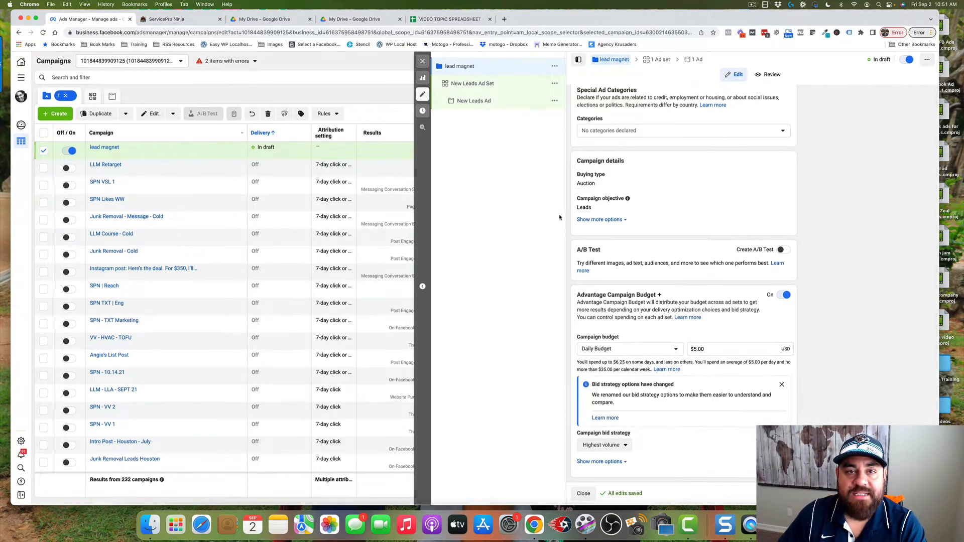
Open the campaign's ad set and rename it "name"
left_click(474, 87)
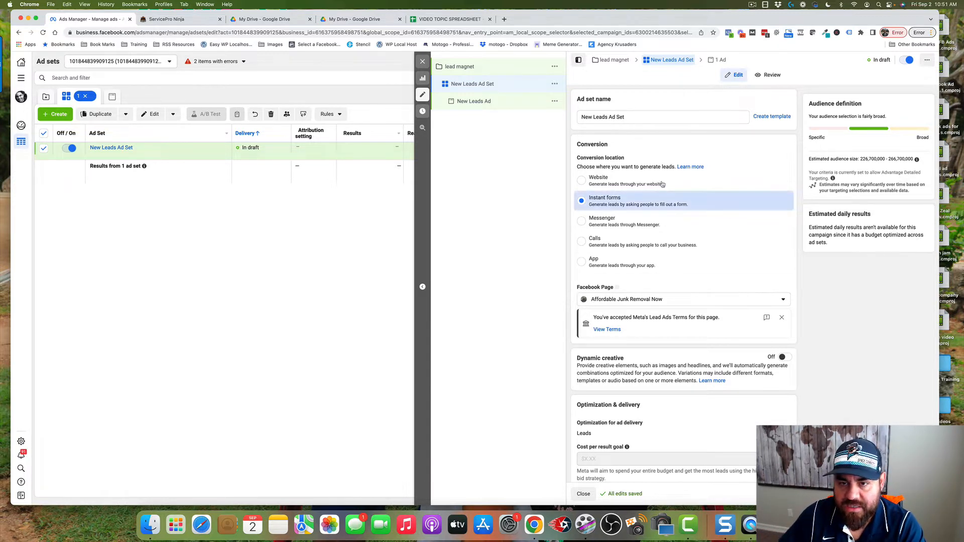
left_click_drag(640, 118, 578, 120)
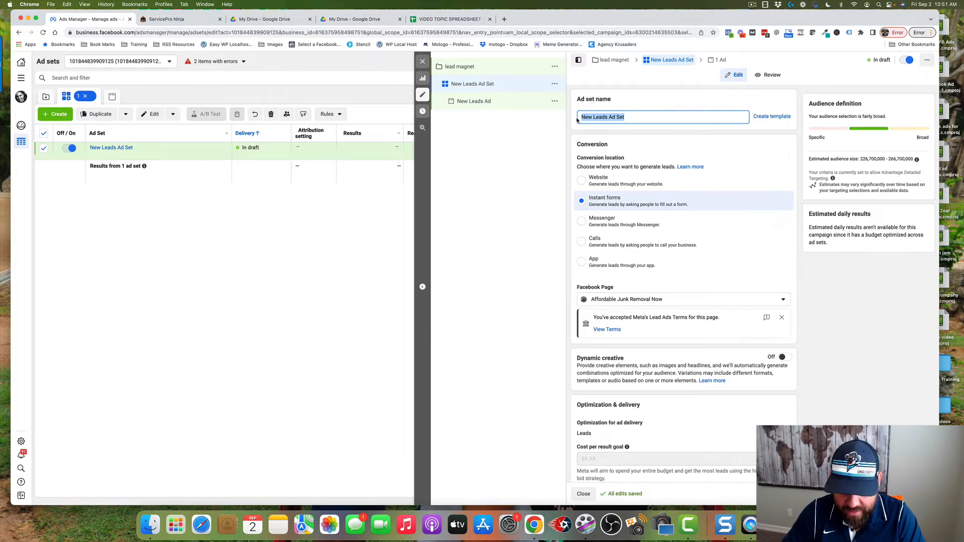
type("name")
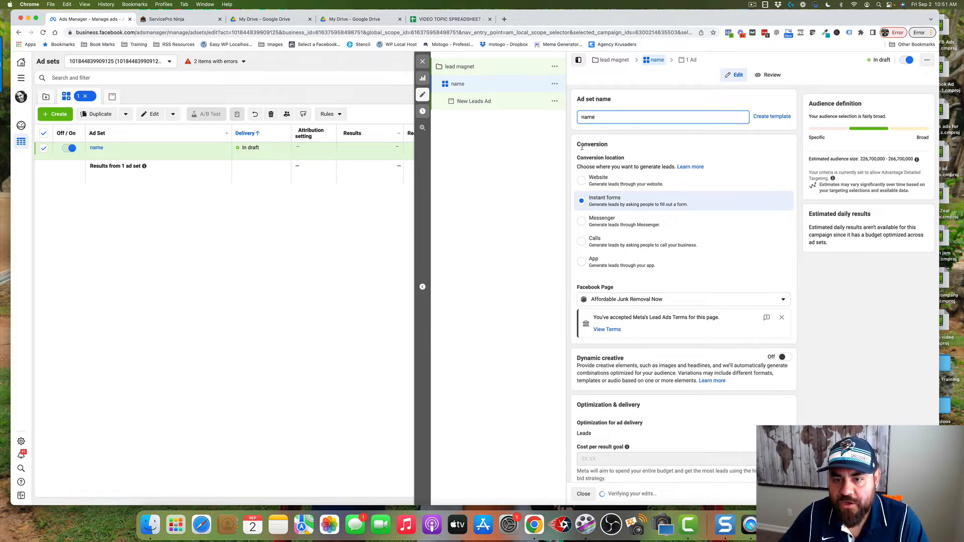
Review the ad set's conversion location and switch its Facebook Page to the one carrying a person's name
left_click(578, 145)
left_click_drag(578, 146, 610, 145)
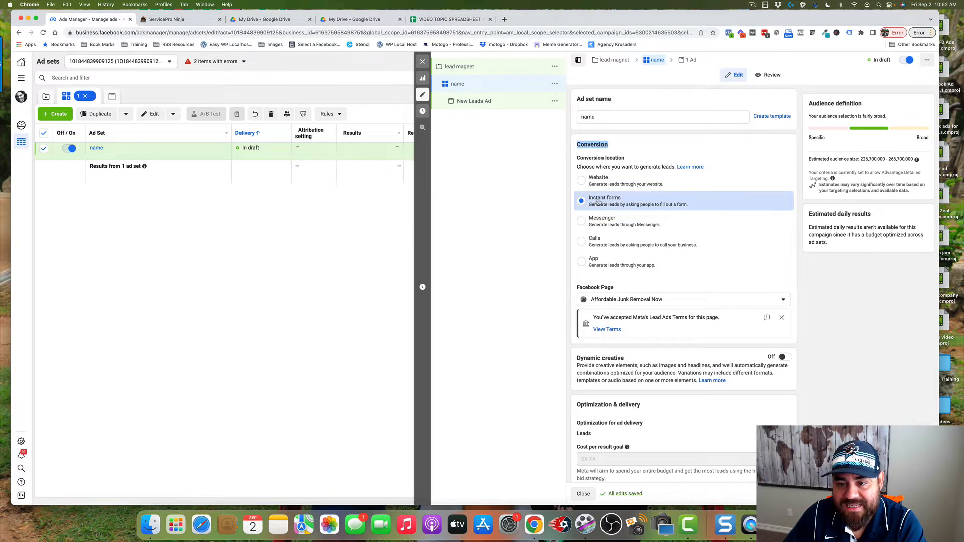
scroll(599, 202, "down", 3)
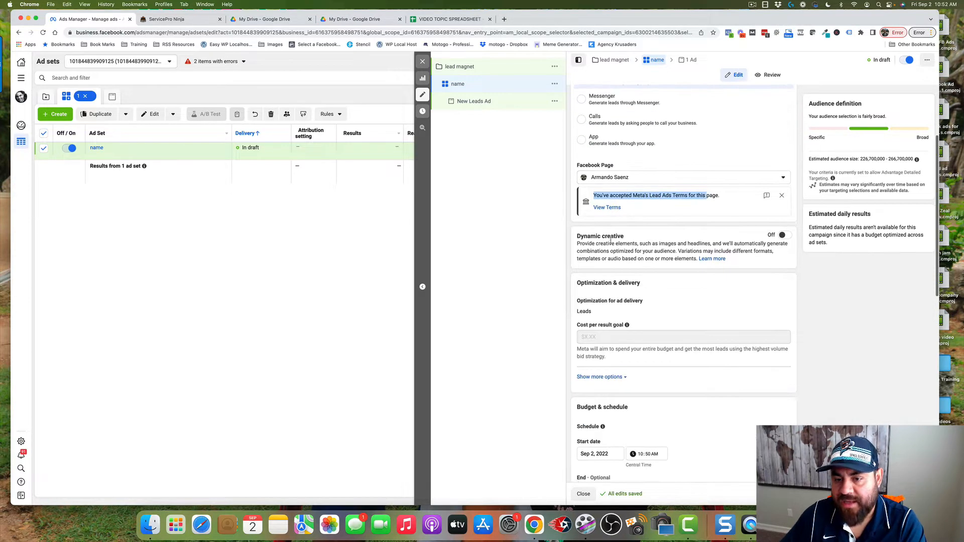
left_click_drag(601, 237, 654, 239)
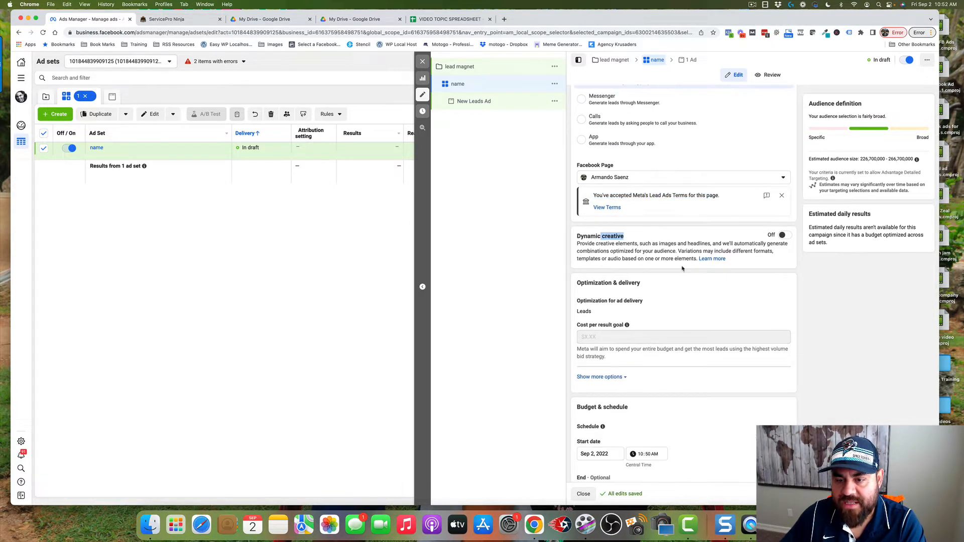
Review the ad set's optimization, schedule and audience sections, and open the audience locations for editing
scroll(668, 241, "down", 1)
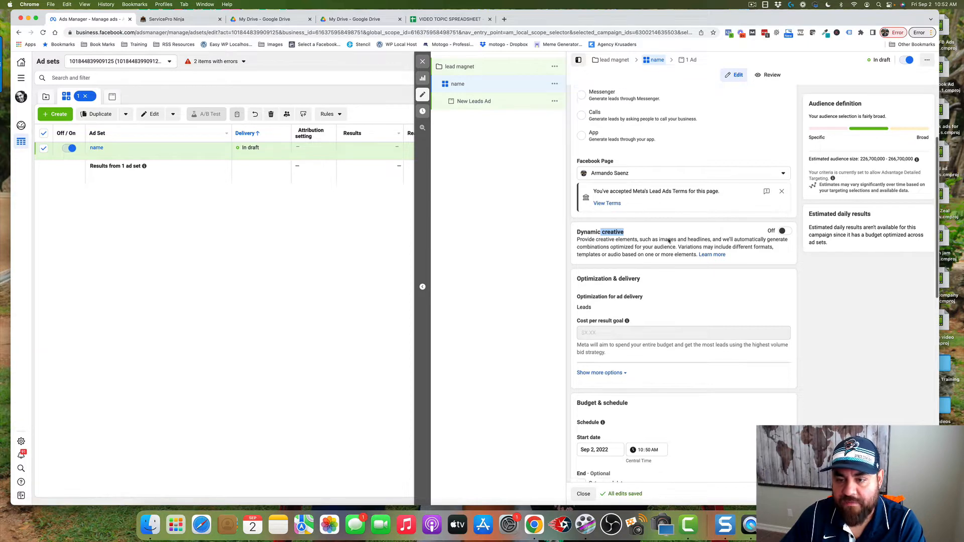
scroll(669, 241, "down", 5)
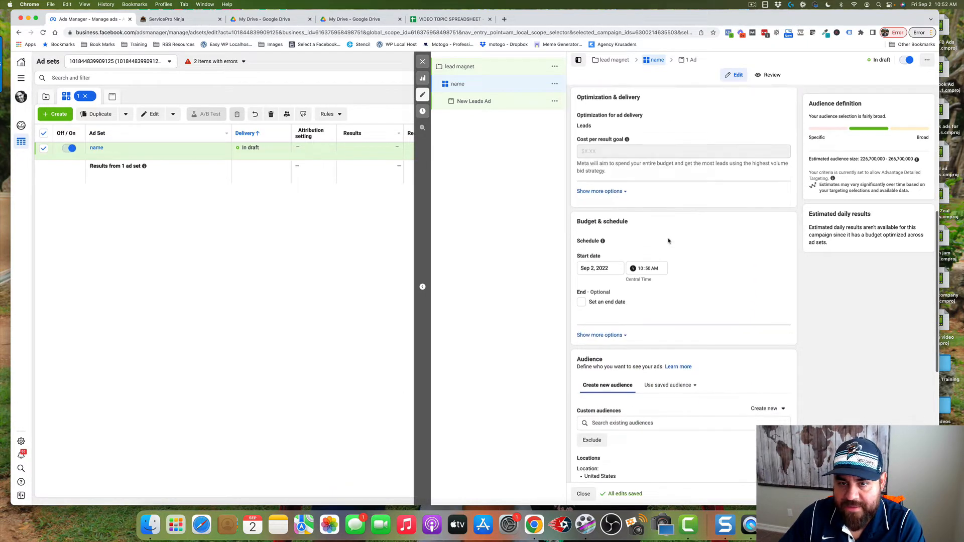
scroll(668, 241, "down", 1)
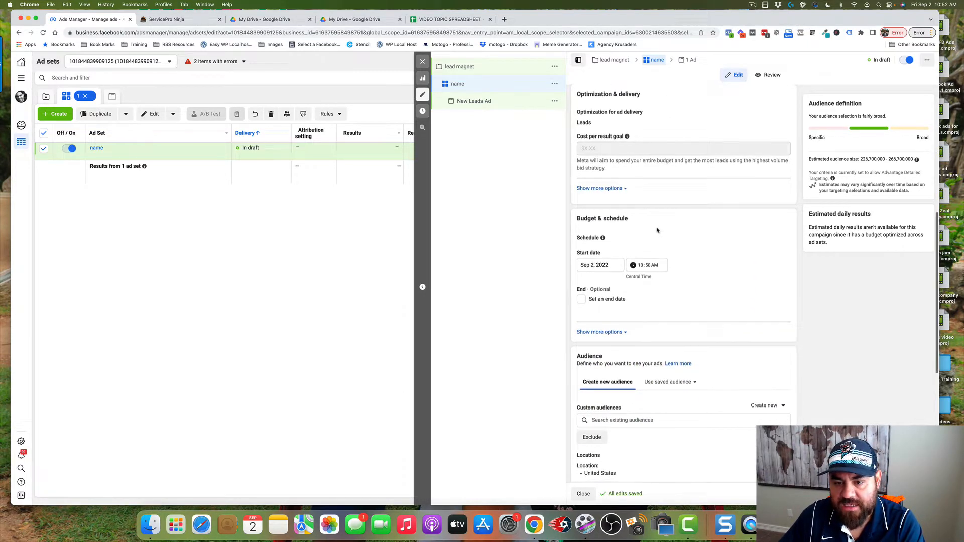
scroll(657, 230, "down", 3)
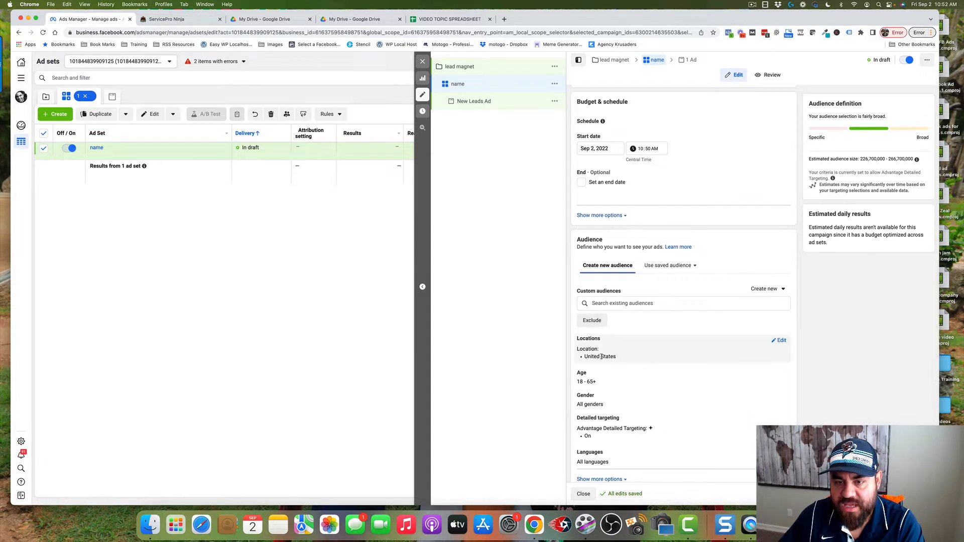
scroll(671, 307, "down", 1)
left_click_drag(576, 205, 611, 206)
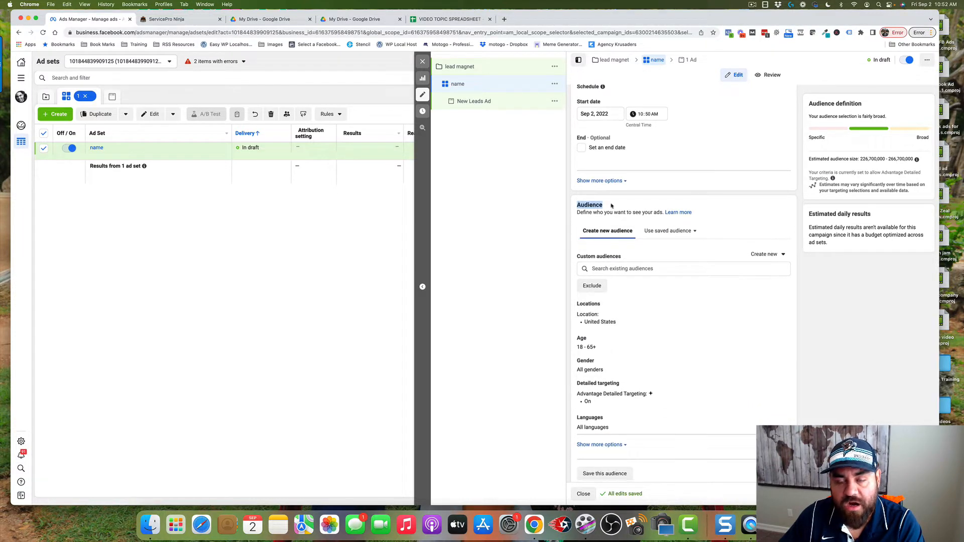
scroll(697, 281, "down", 1)
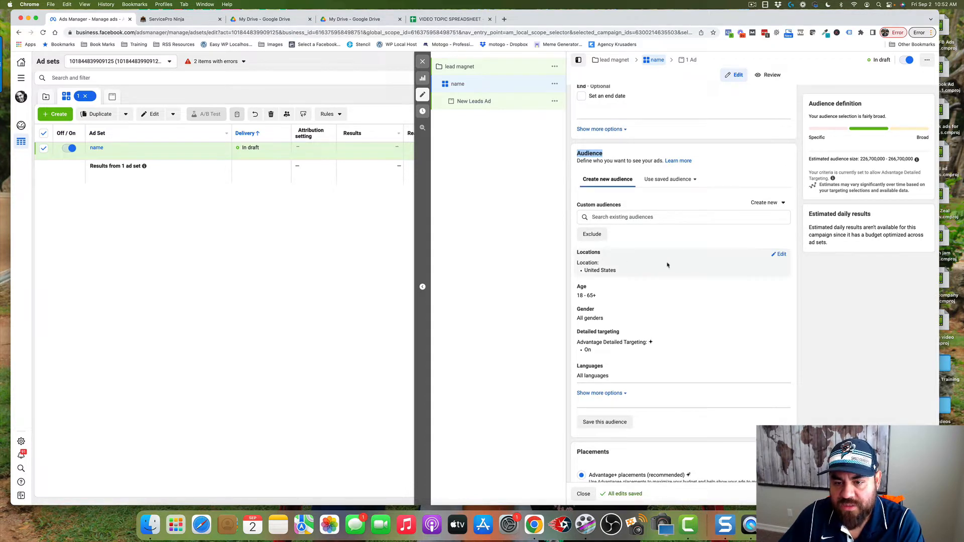
left_click(780, 255)
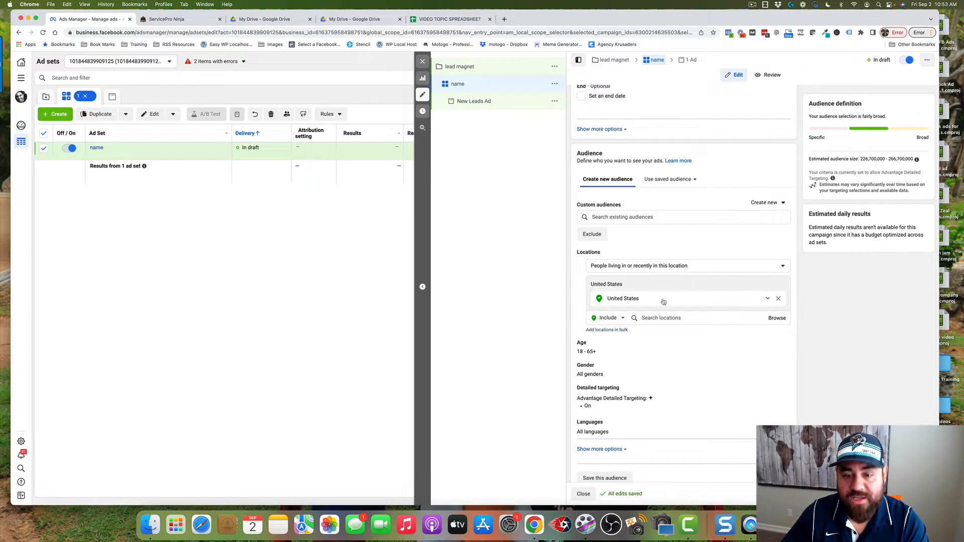
Set the audience's minimum age to 30
scroll(664, 301, "down", 3)
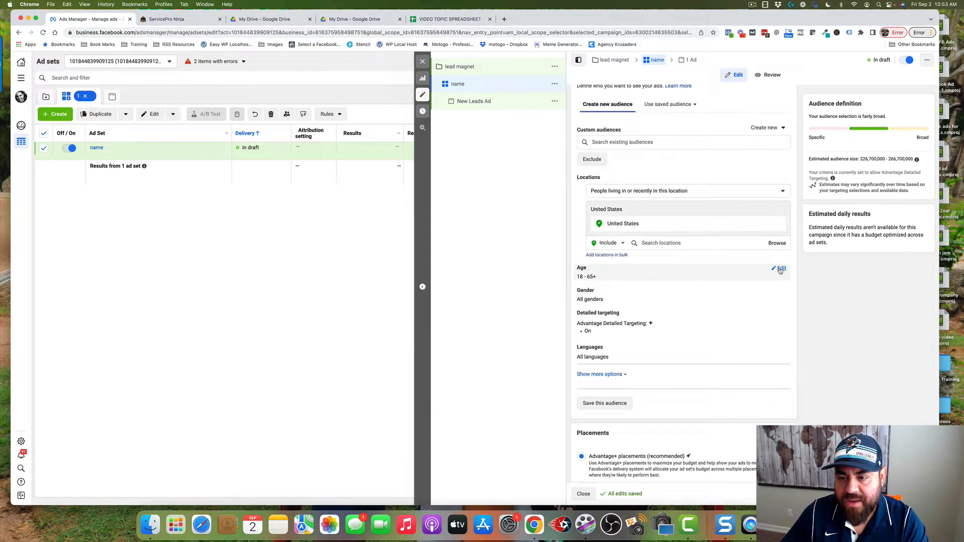
left_click(780, 270)
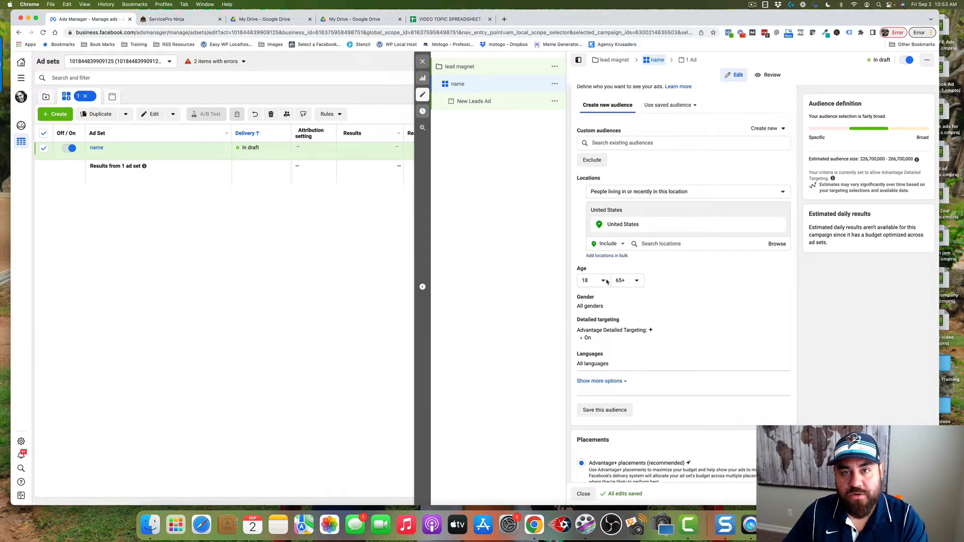
left_click(605, 281)
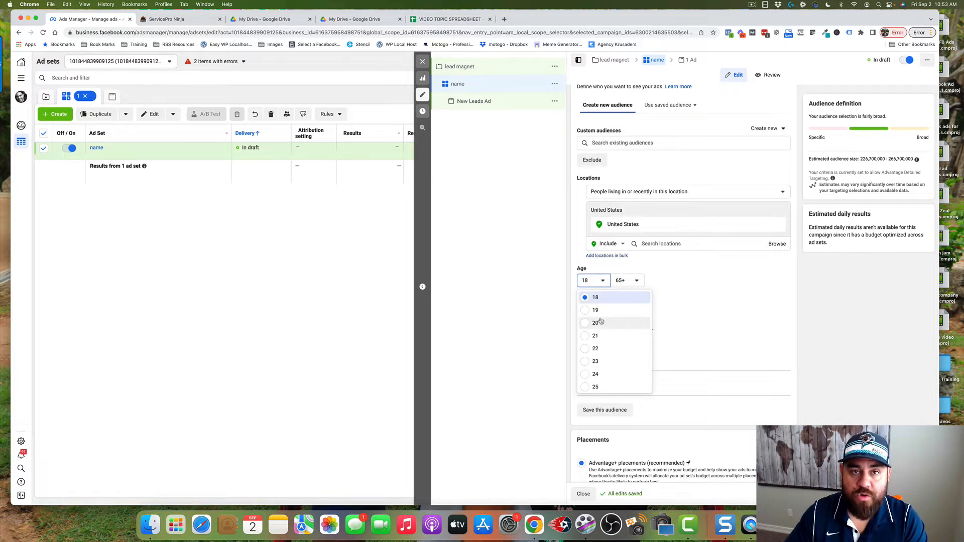
scroll(601, 321, "down", 3)
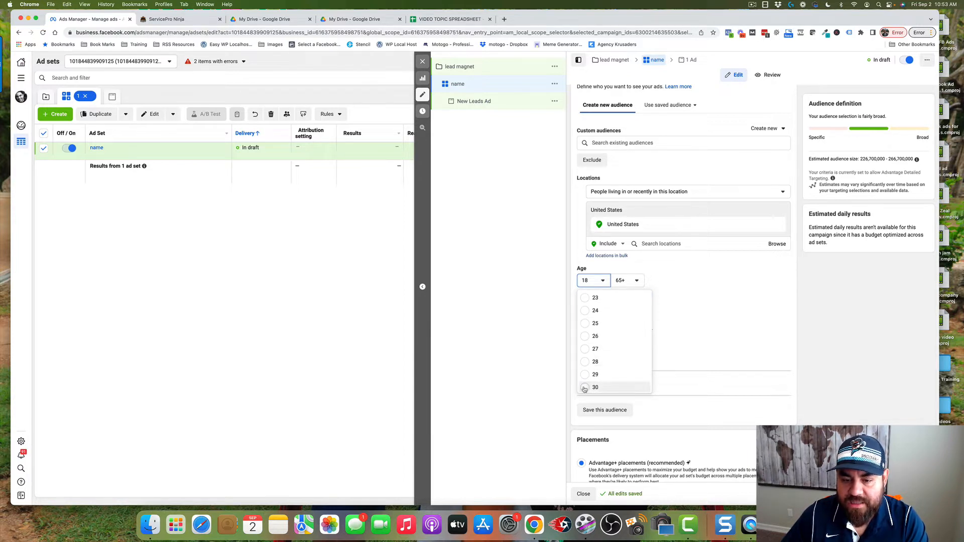
left_click(594, 387)
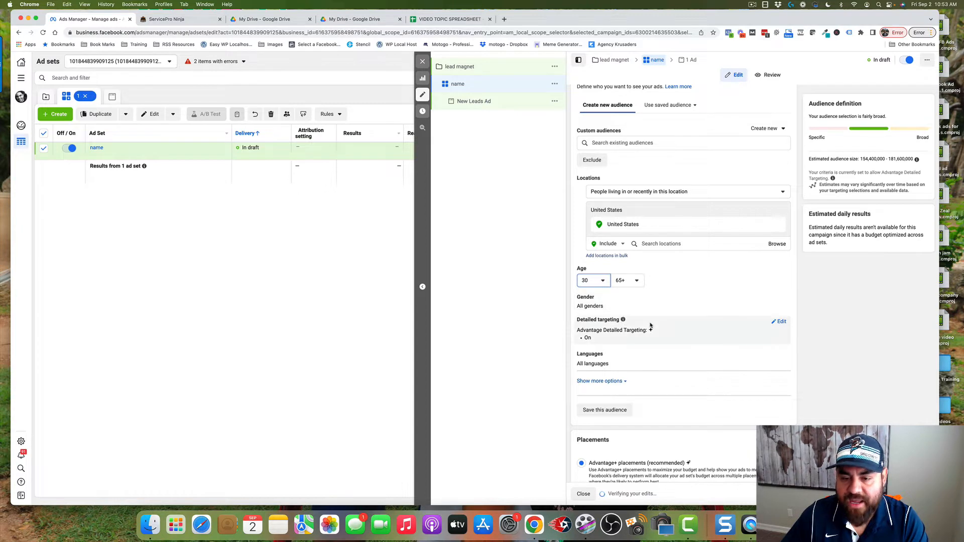
Open detailed targeting for editing and turn off reaching people beyond the detailed targeting selections
scroll(635, 318, "down", 2)
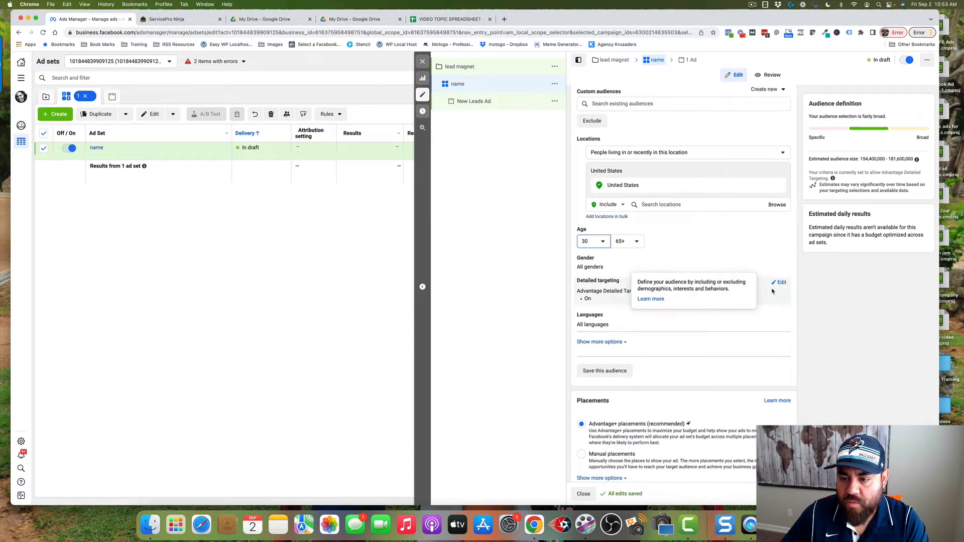
left_click(781, 283)
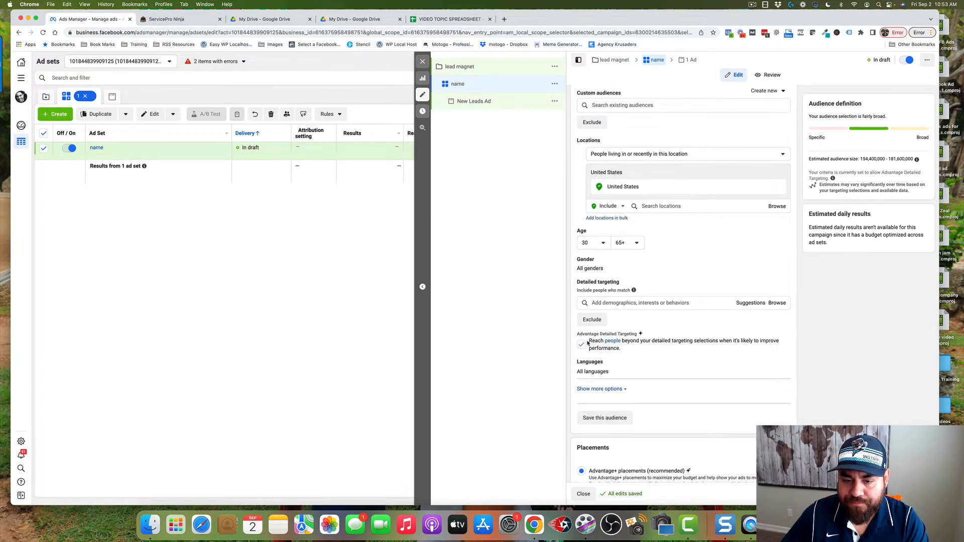
left_click_drag(583, 333, 638, 334)
left_click(582, 346)
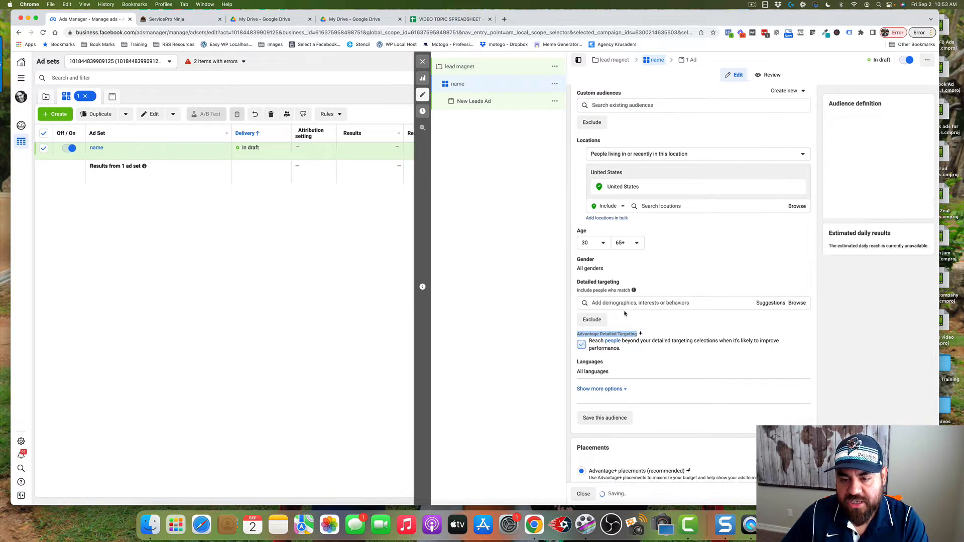
Search the detailed targeting interests for "baseball" and add the Baseball interest to the audience
left_click(622, 304)
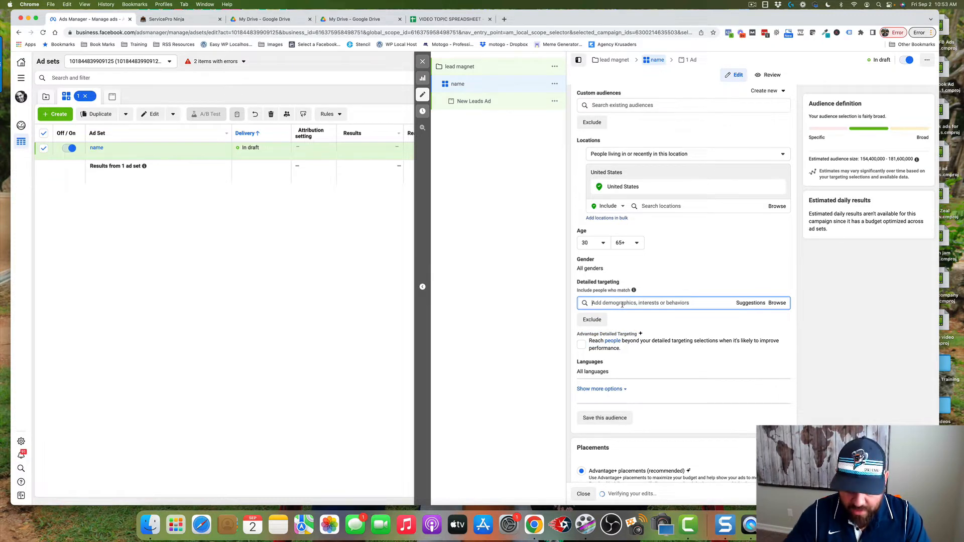
type("babe")
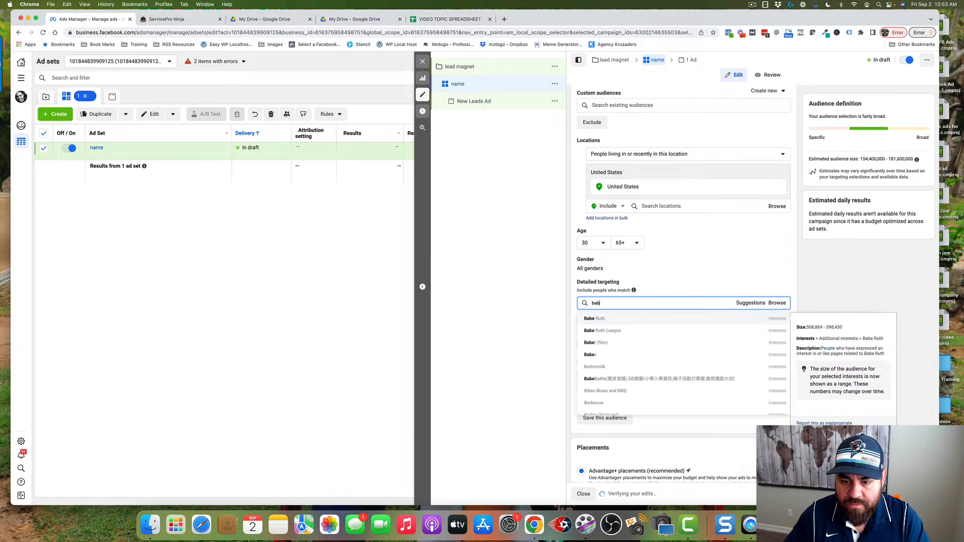
key("BackSpace")
key("BackSpace")
type("seball")
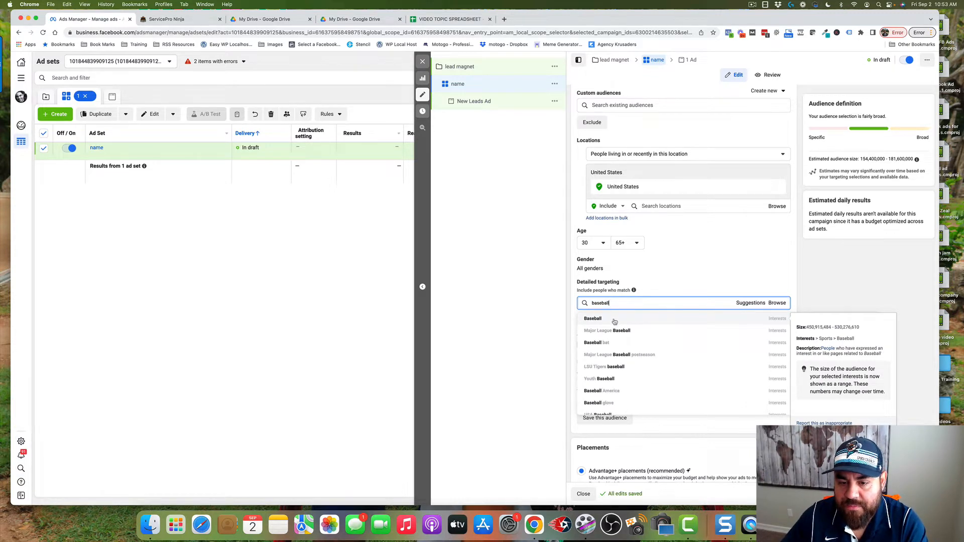
left_click(614, 321)
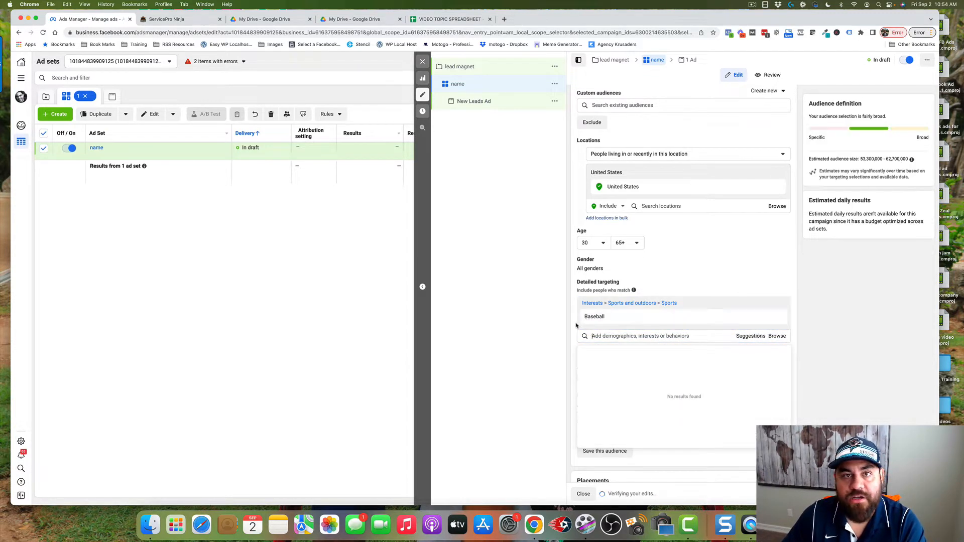
Switch the ad set to manual placements, limit the devices to Mobile, and look through the placement list
scroll(591, 377, "down", 3)
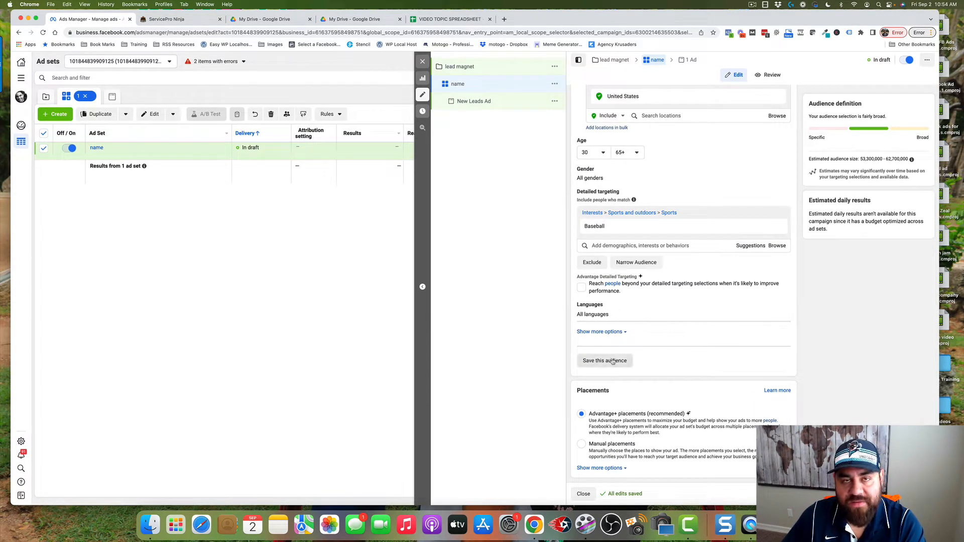
left_click(582, 445)
scroll(650, 364, "down", 3)
scroll(650, 364, "down", 5)
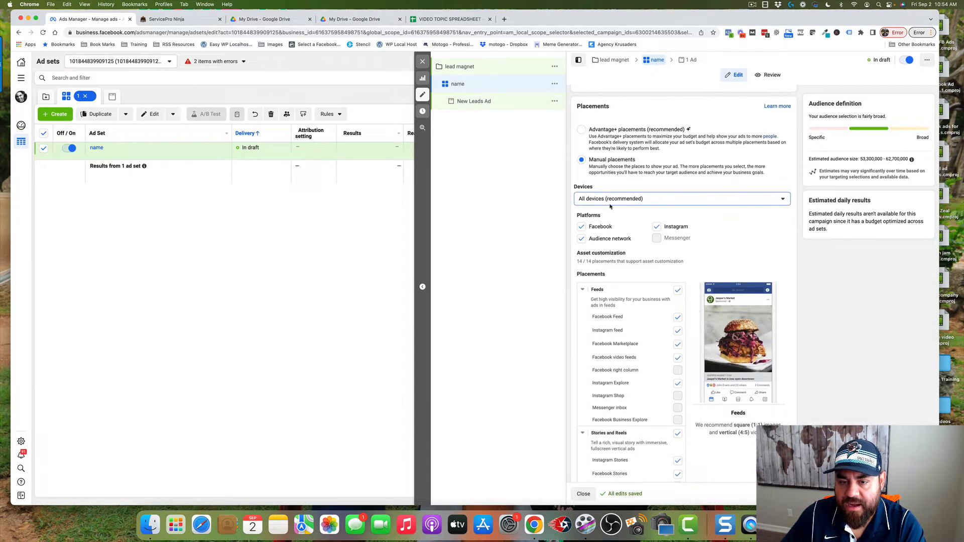
left_click(591, 198)
left_click(600, 229)
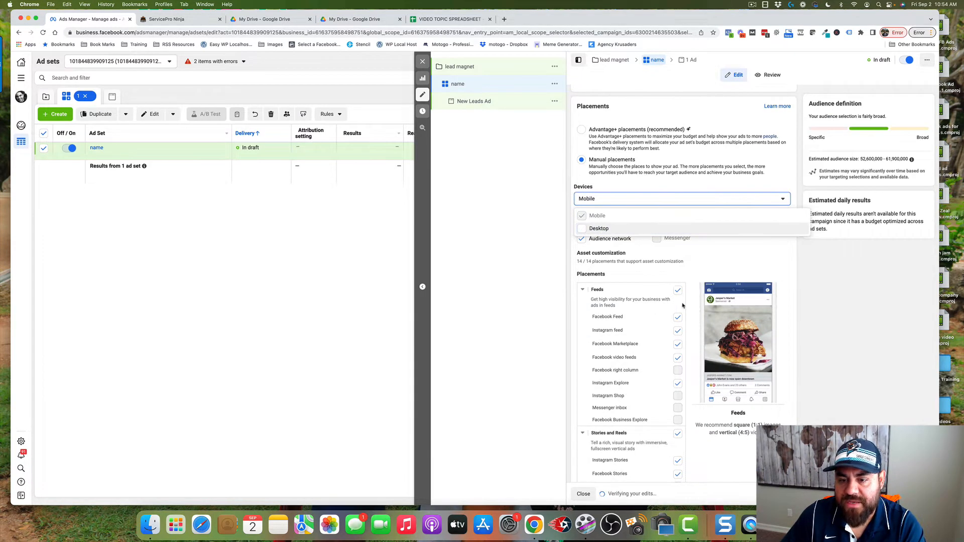
left_click(723, 258)
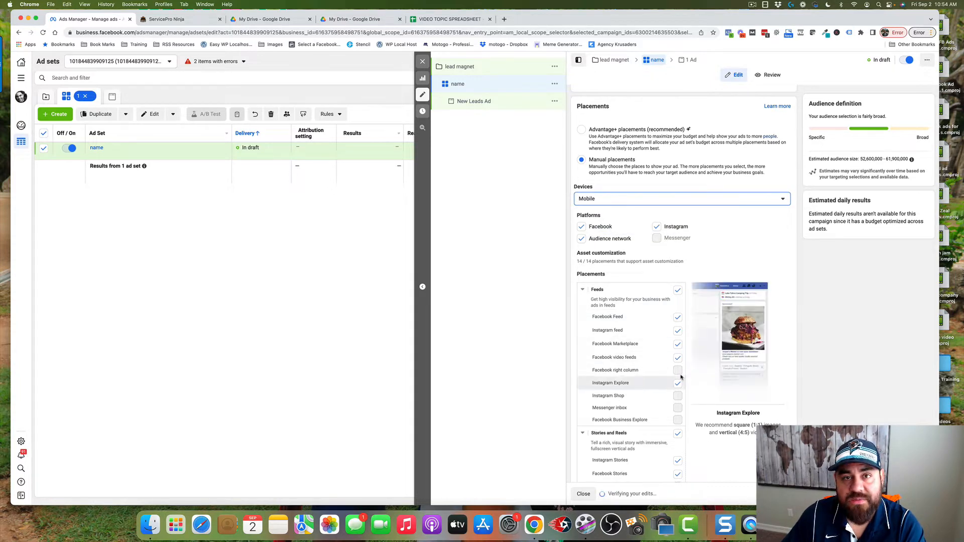
scroll(681, 377, "down", 2)
scroll(681, 377, "down", 9)
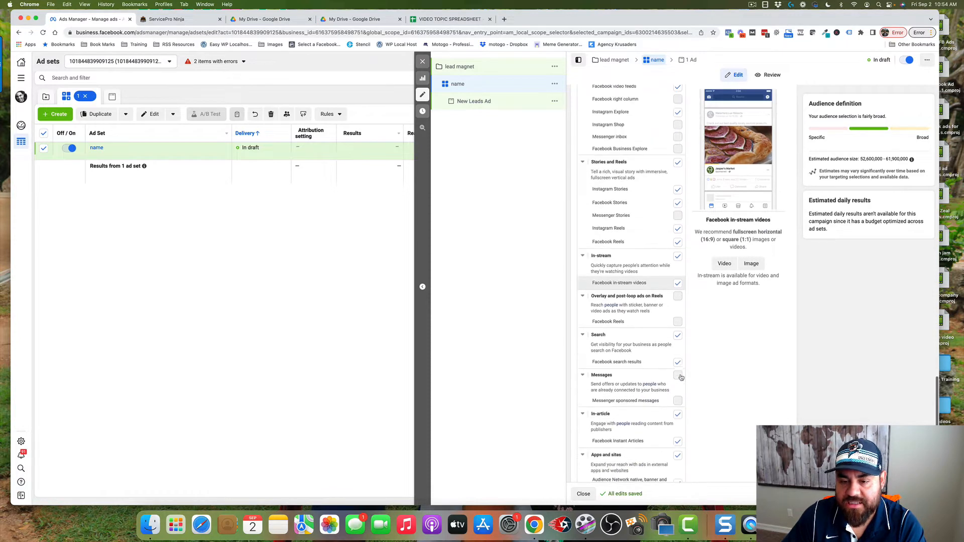
scroll(681, 377, "up", 3)
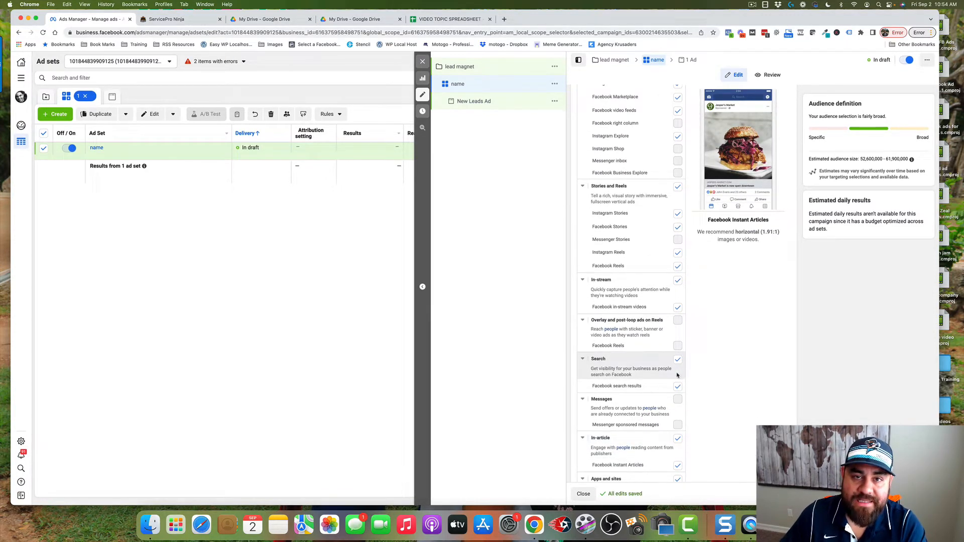
Open the leads ad under the ad set and rename it "name baseball"
left_click(475, 102)
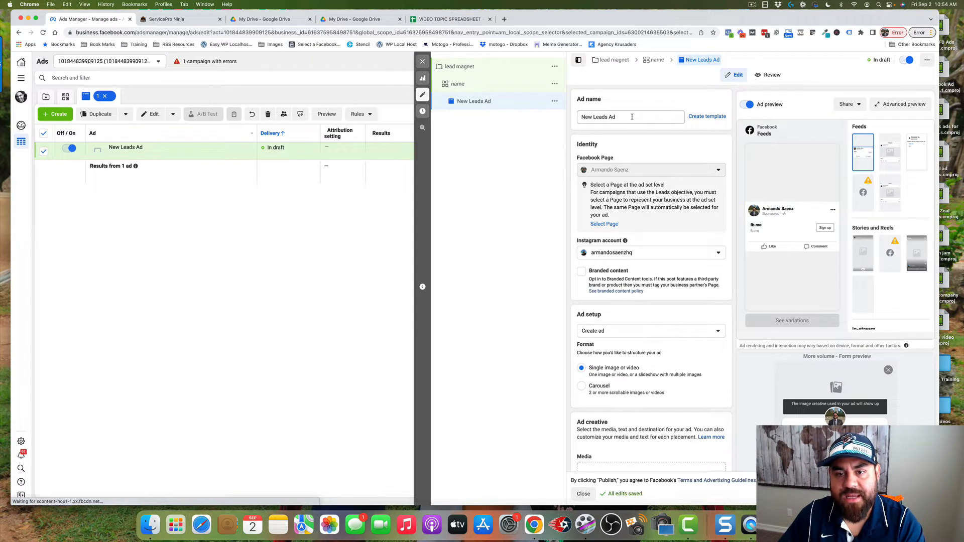
left_click_drag(632, 117, 573, 118)
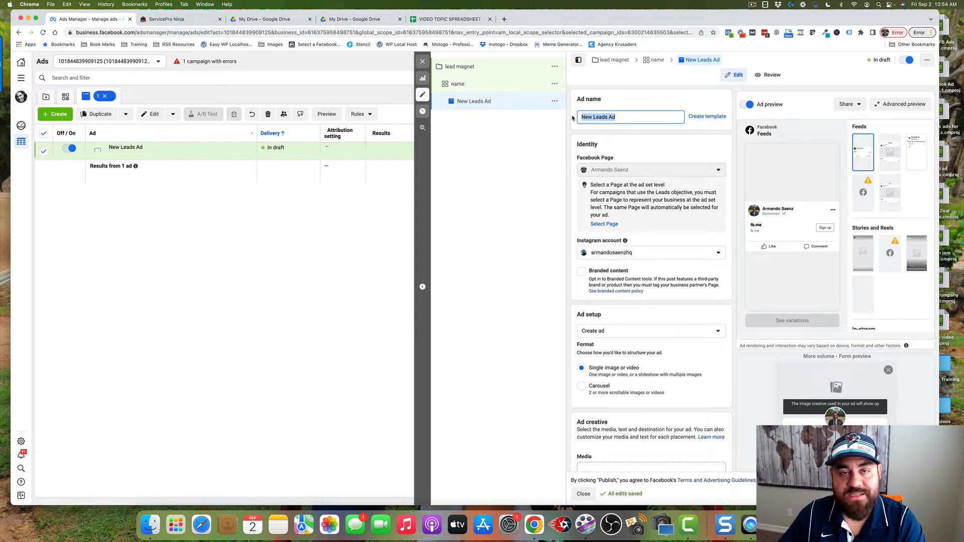
type("name")
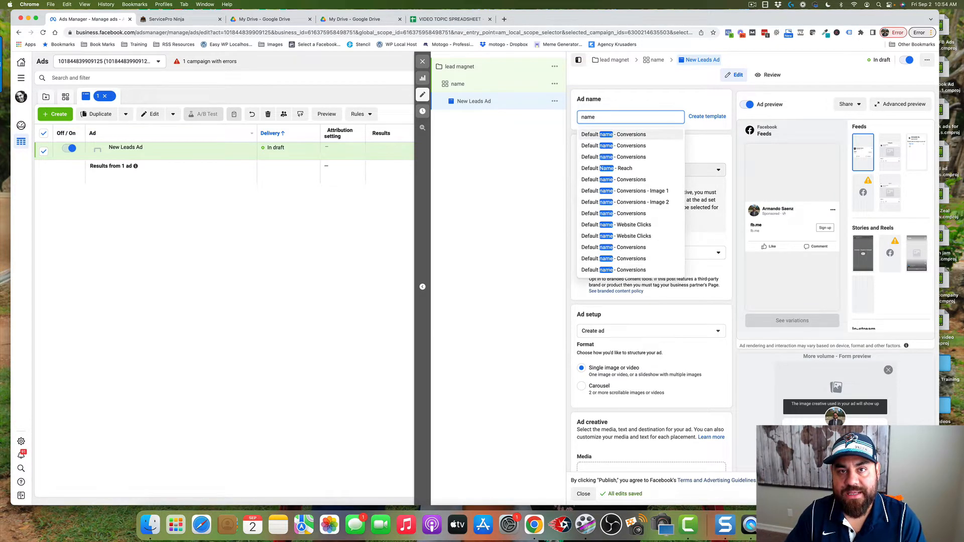
type(" bak")
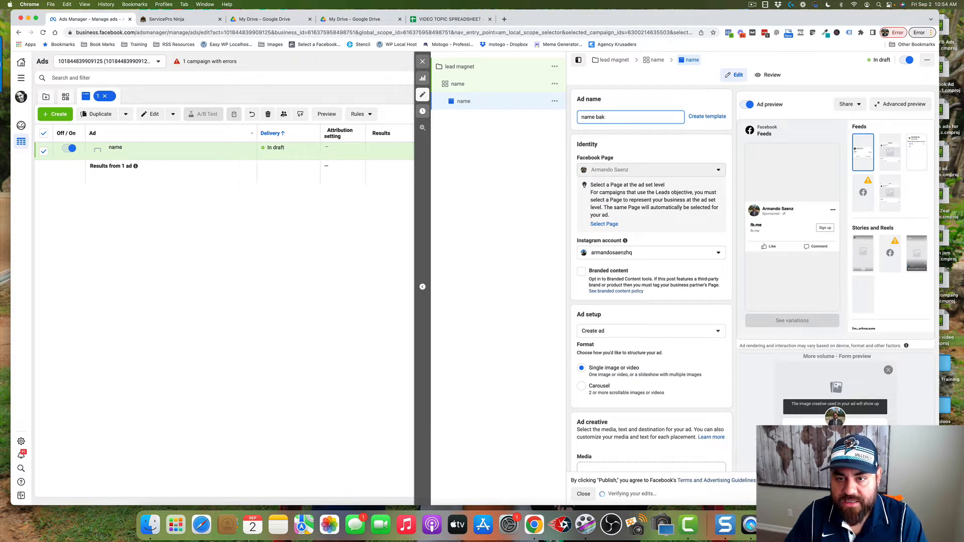
type("leseball")
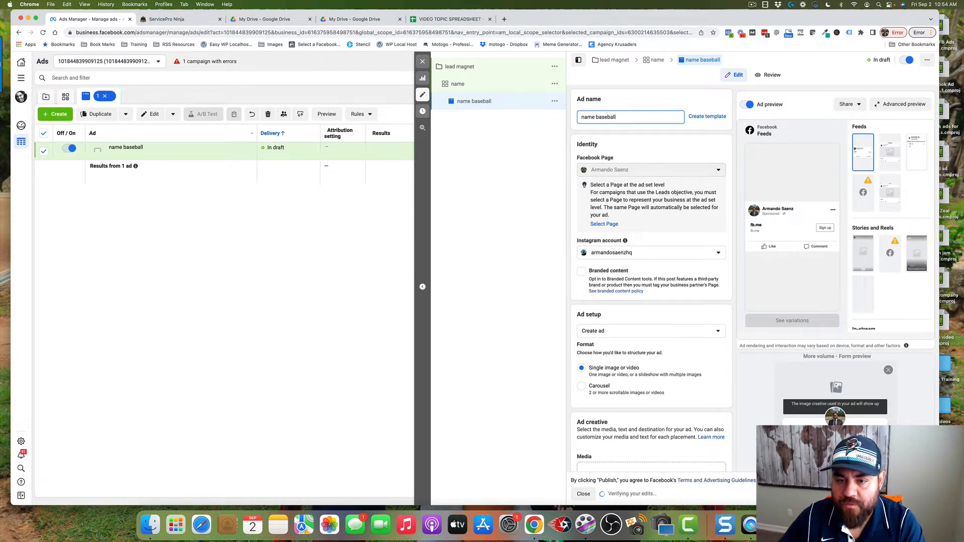
Check the ad setup options and keep Create ad selected
scroll(578, 187, "down", 5)
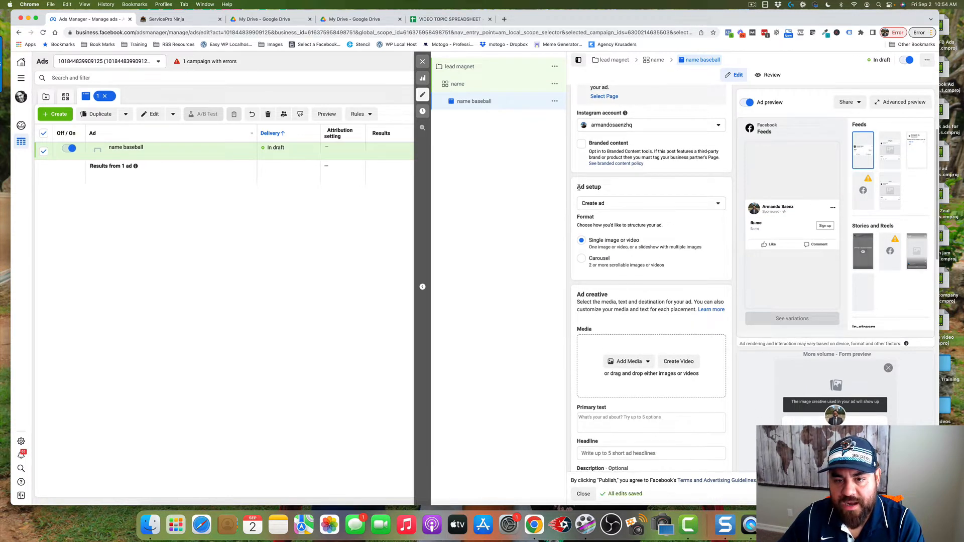
left_click_drag(578, 187, 610, 189)
left_click(610, 188)
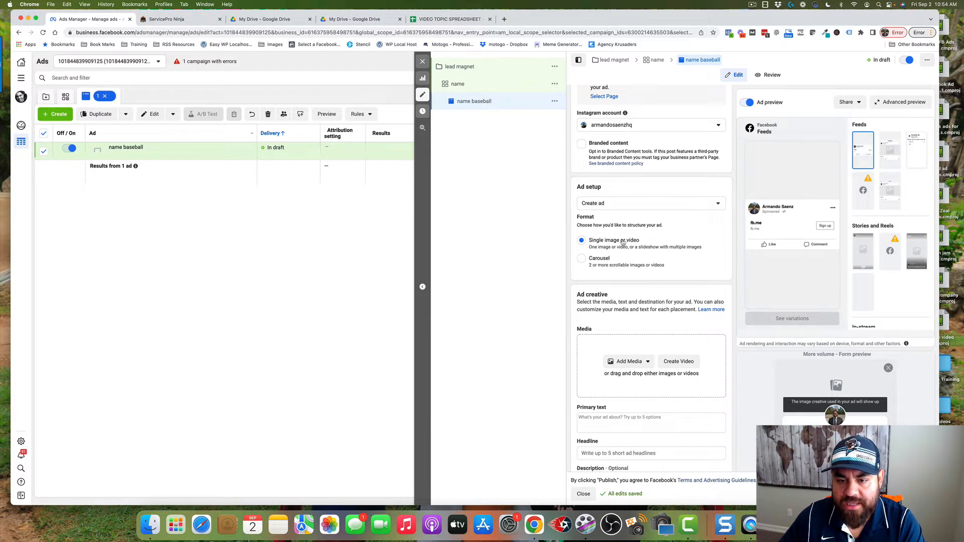
left_click(693, 203)
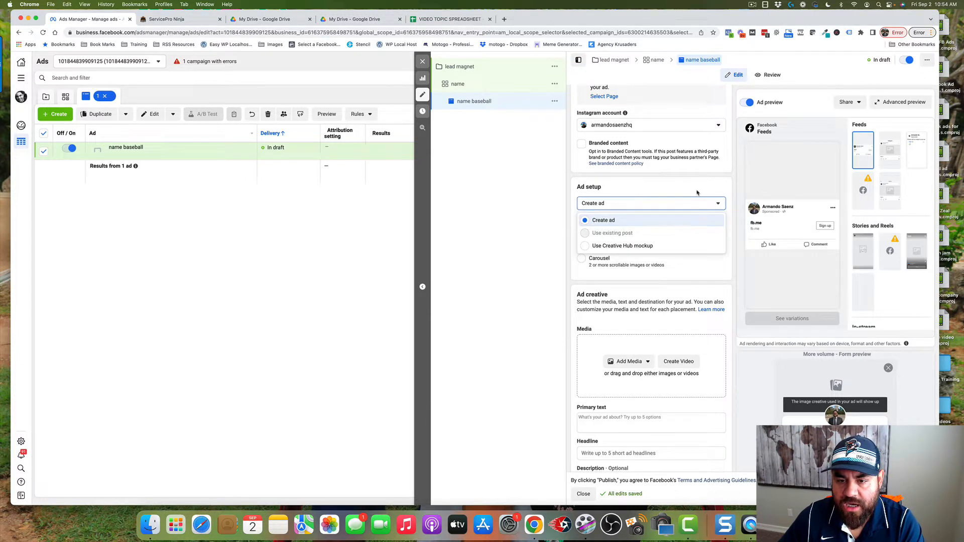
left_click(622, 221)
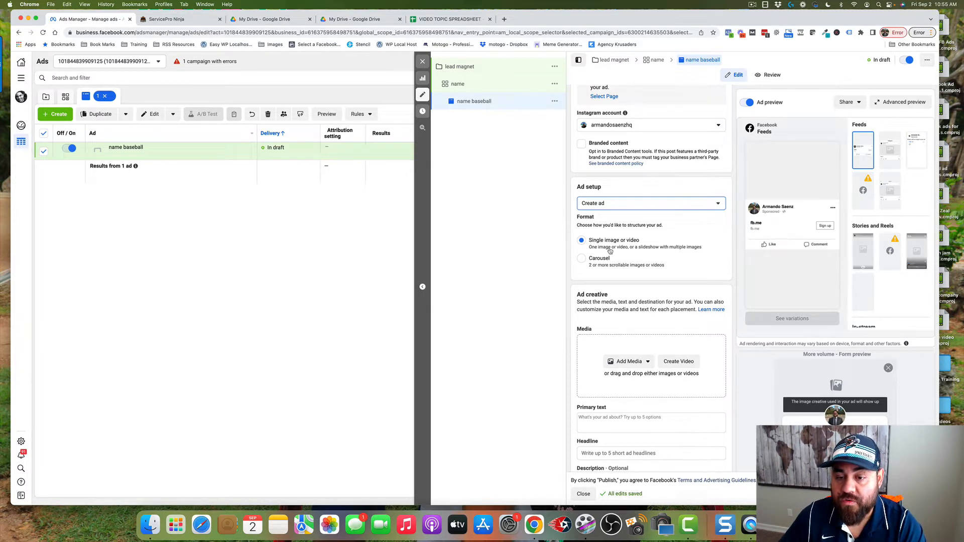
Upload practice drills.jpg from the Downloads folder as the ad creative's image and continue to cropping
scroll(610, 251, "down", 1)
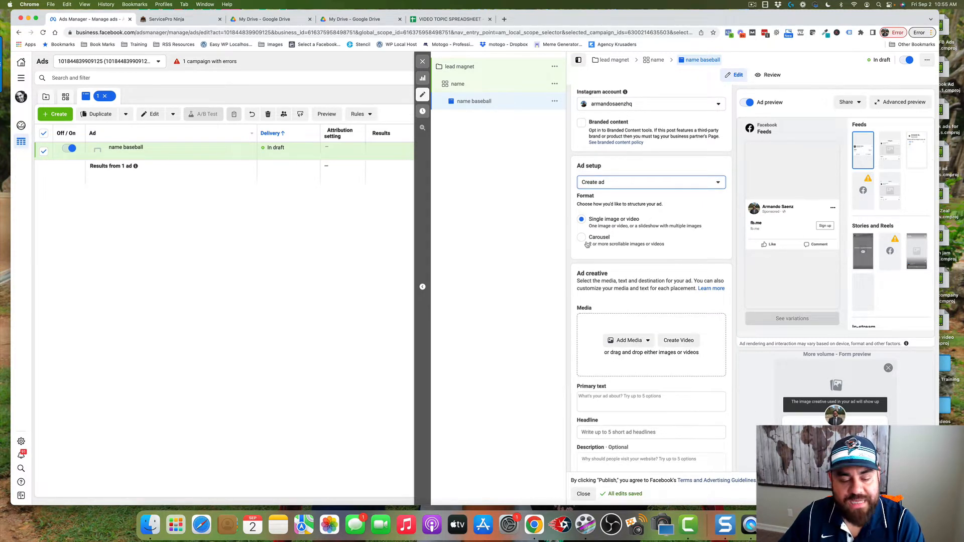
scroll(587, 244, "down", 3)
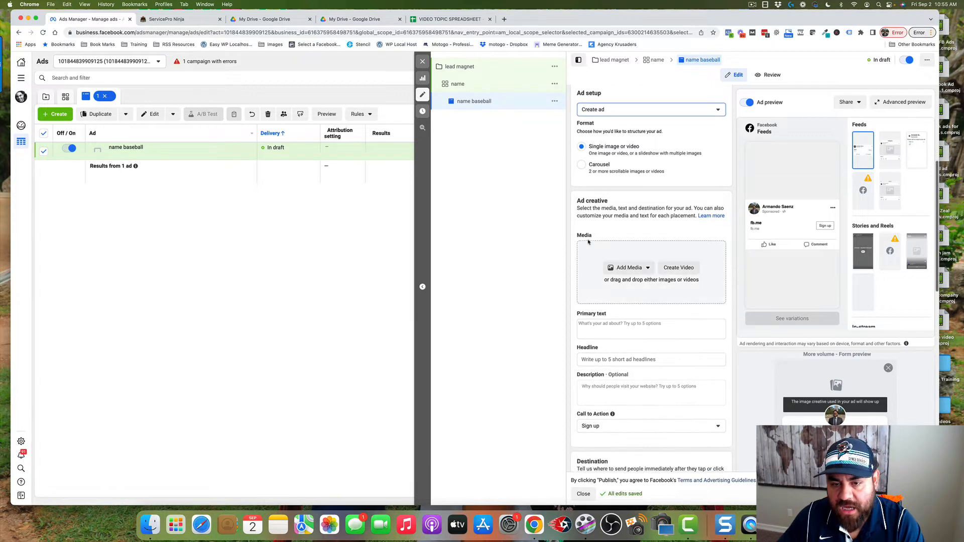
left_click_drag(578, 201, 613, 203)
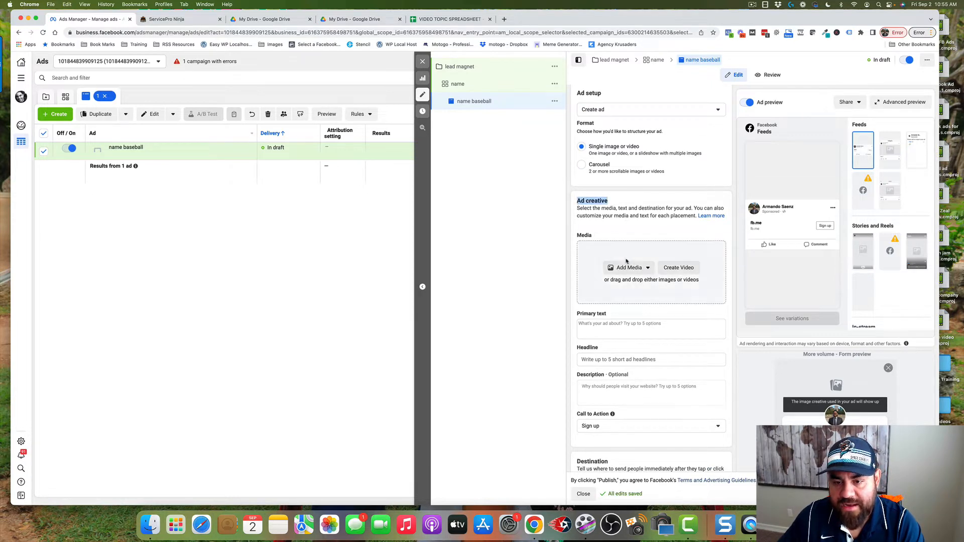
left_click(647, 270)
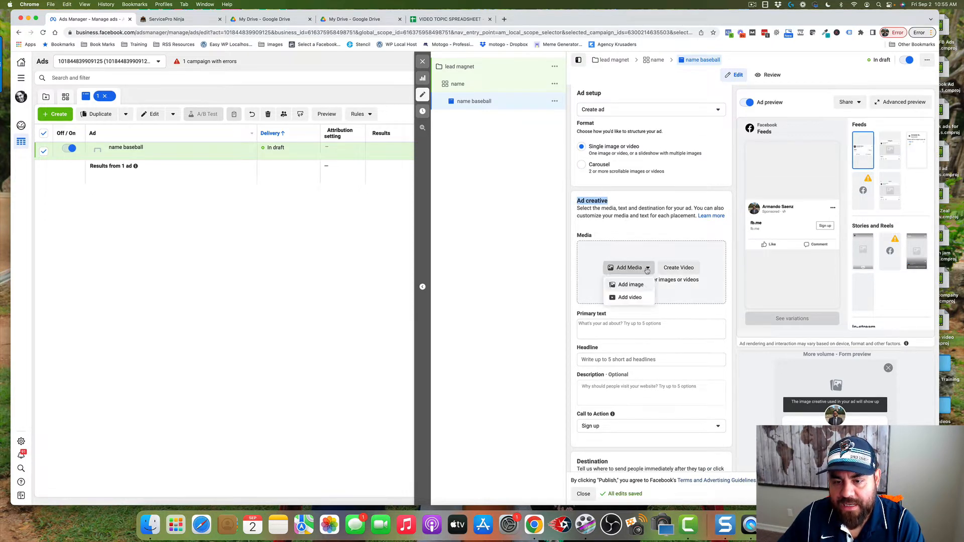
left_click(628, 286)
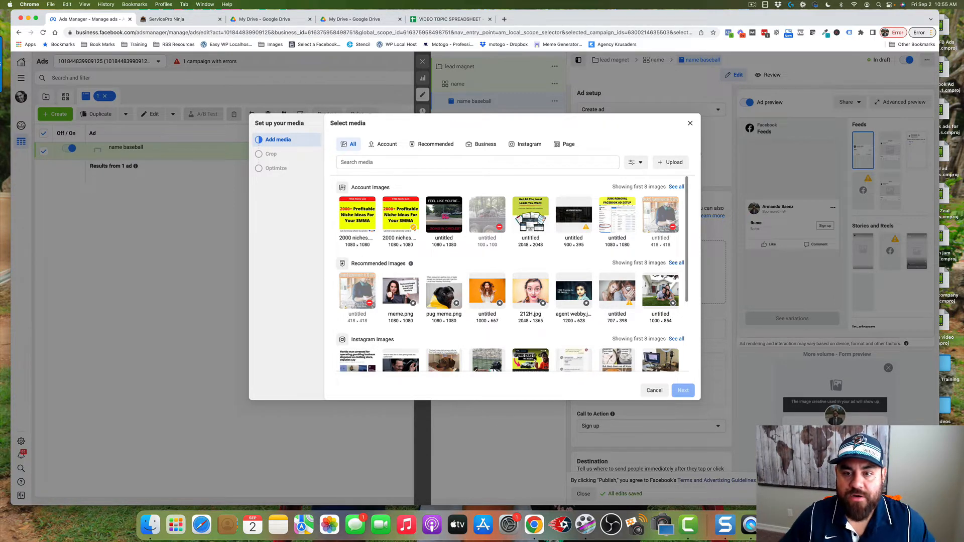
left_click(667, 164)
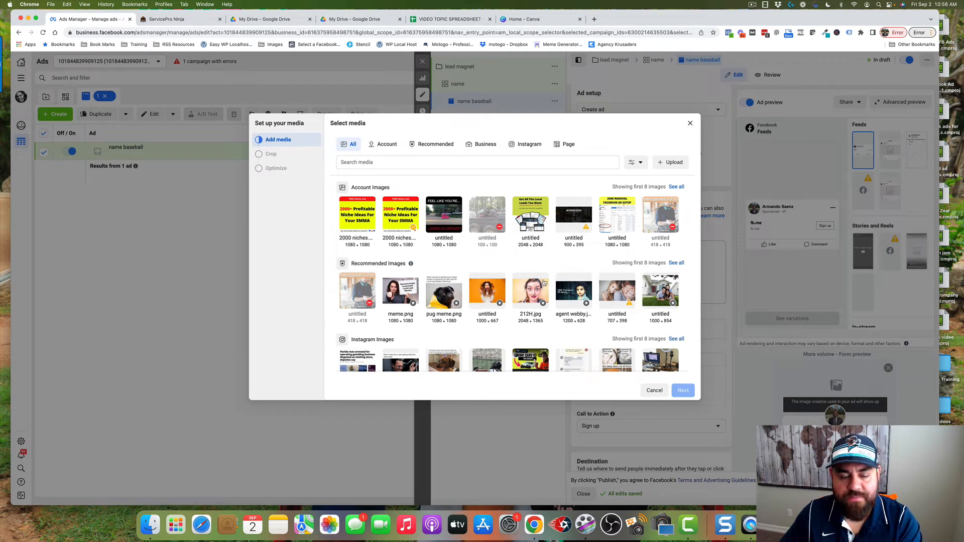
left_click(671, 162)
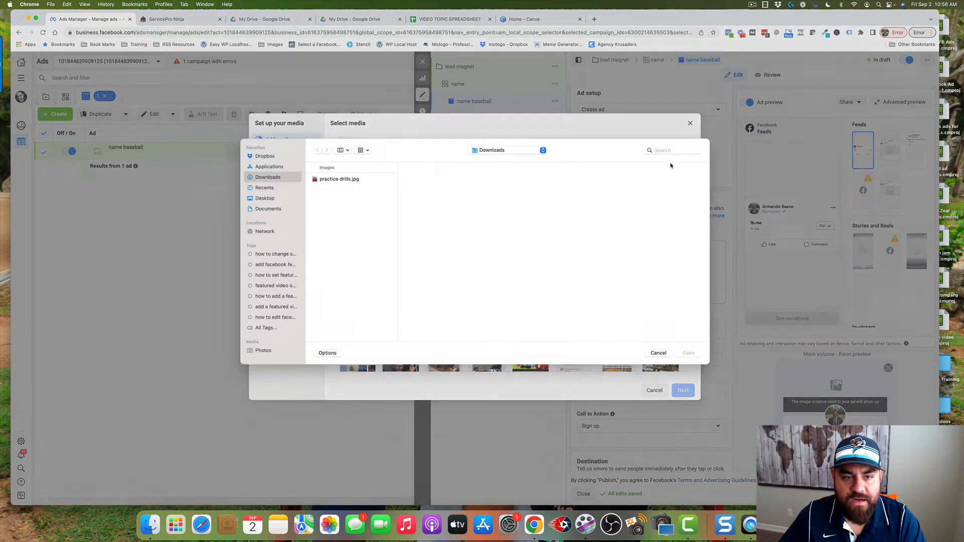
left_click(331, 185)
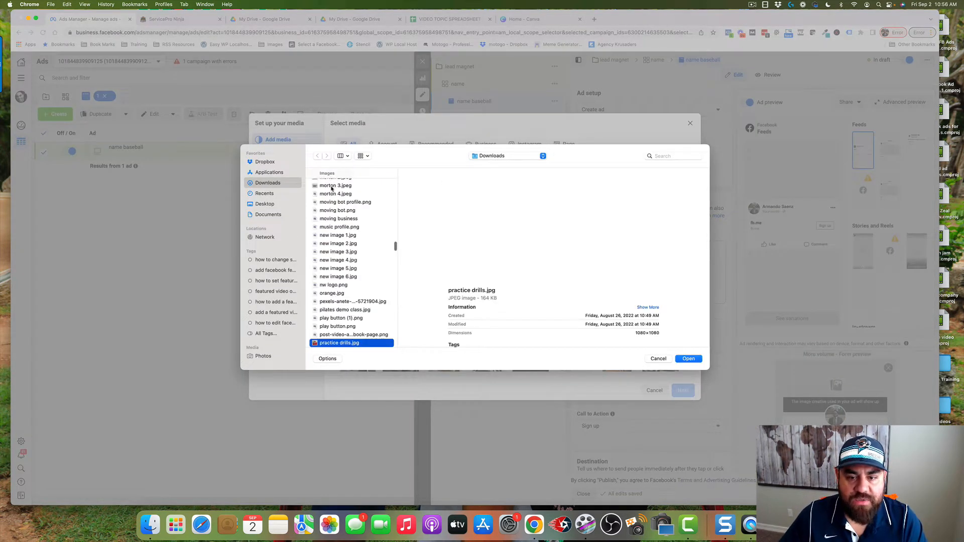
left_click(689, 359)
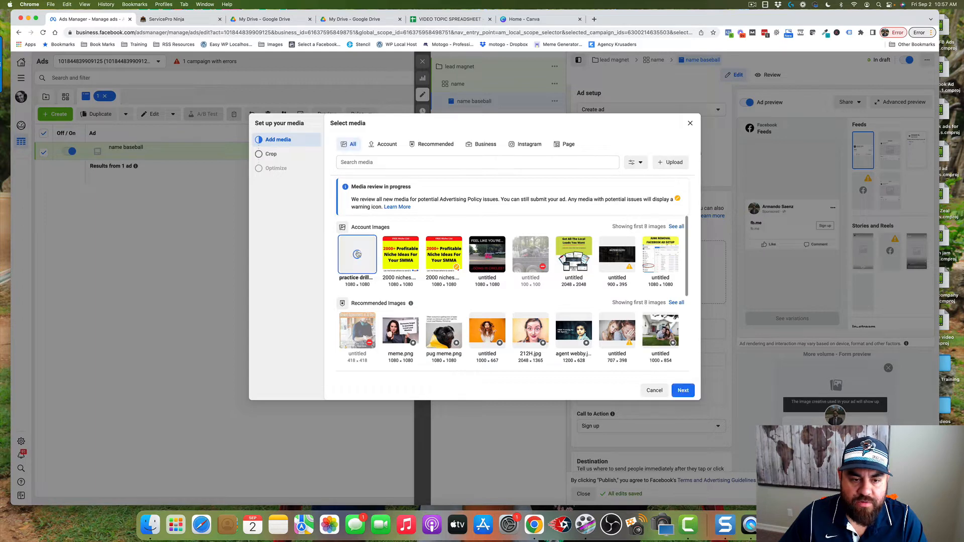
left_click(683, 391)
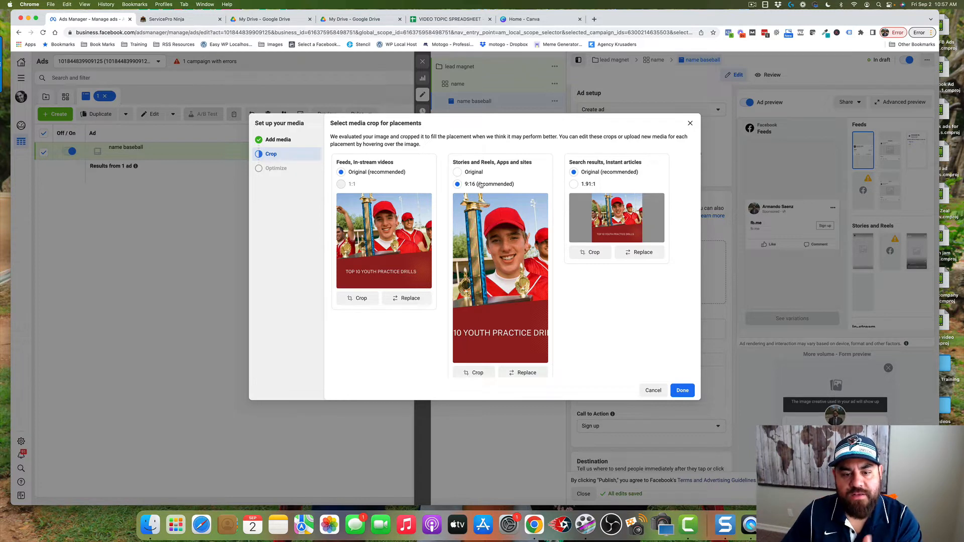
Set the Stories and Reels, Apps and sites crop to Original and finish the media setup
left_click(458, 172)
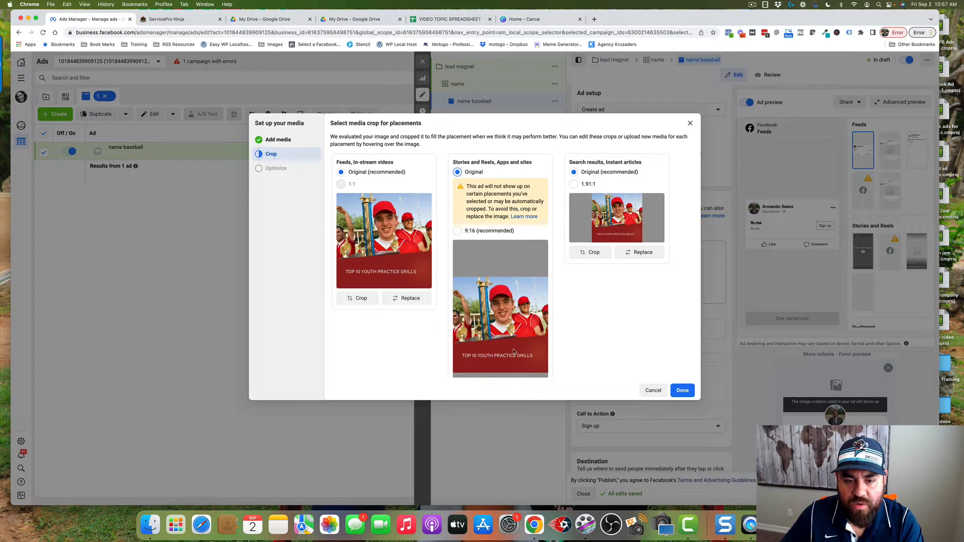
scroll(515, 346, "down", 2)
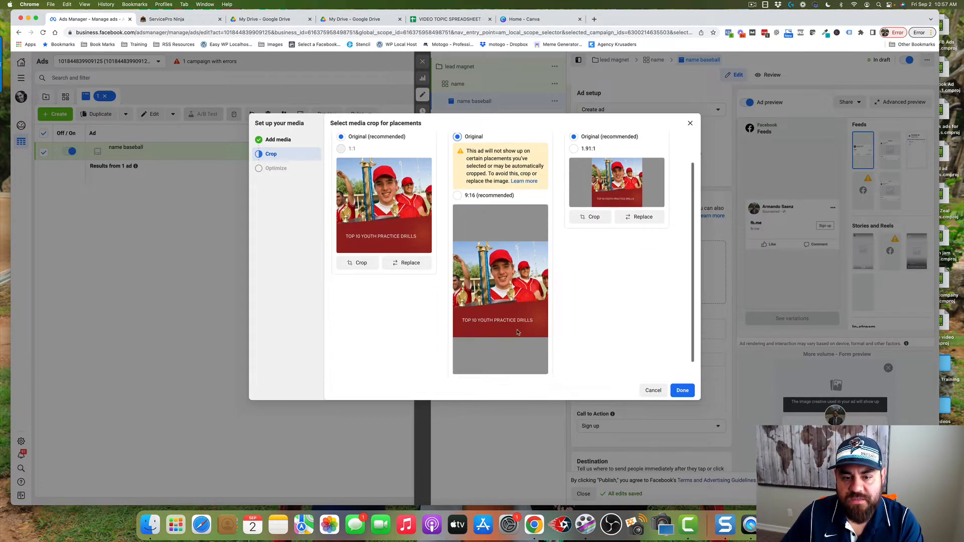
scroll(518, 332, "down", 1)
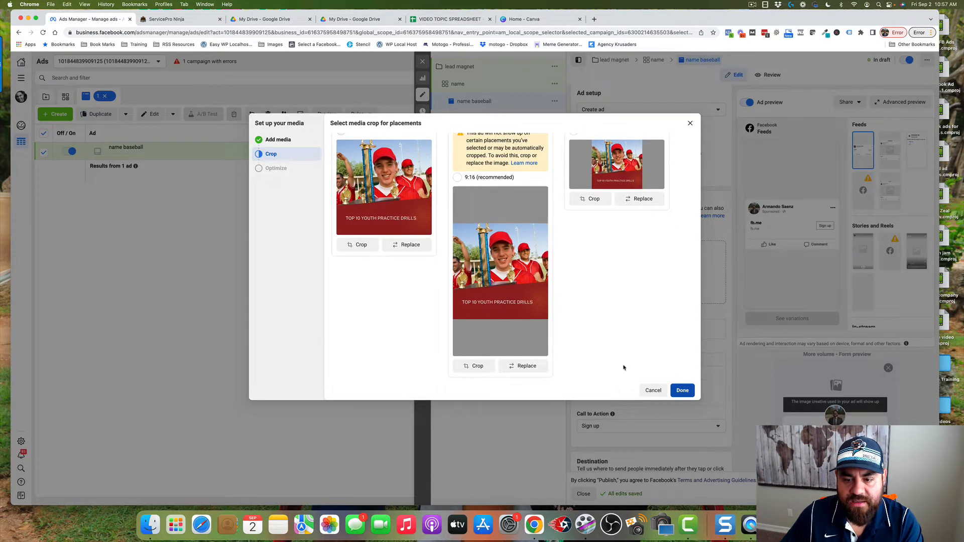
left_click(683, 391)
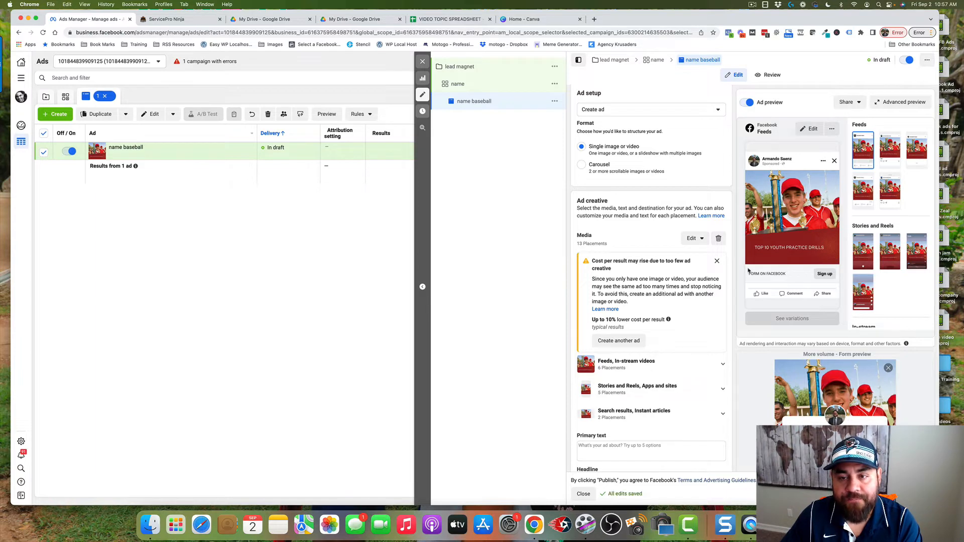
Add primary text "Elevate your game with our top 10 youth practice drills. Download them for FREE for a limited time." and headline "FREE Youth baseball practice drills👉"
scroll(684, 276, "down", 5)
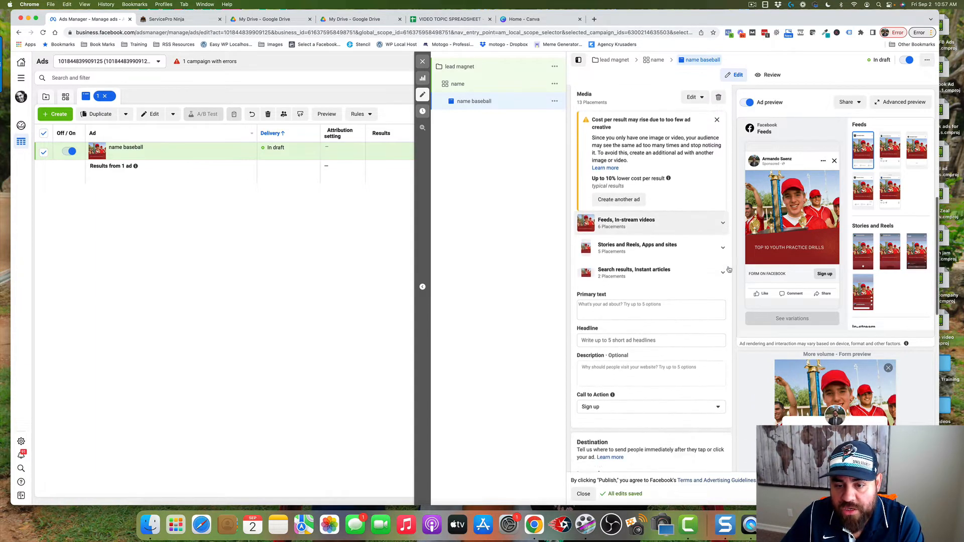
left_click(655, 274)
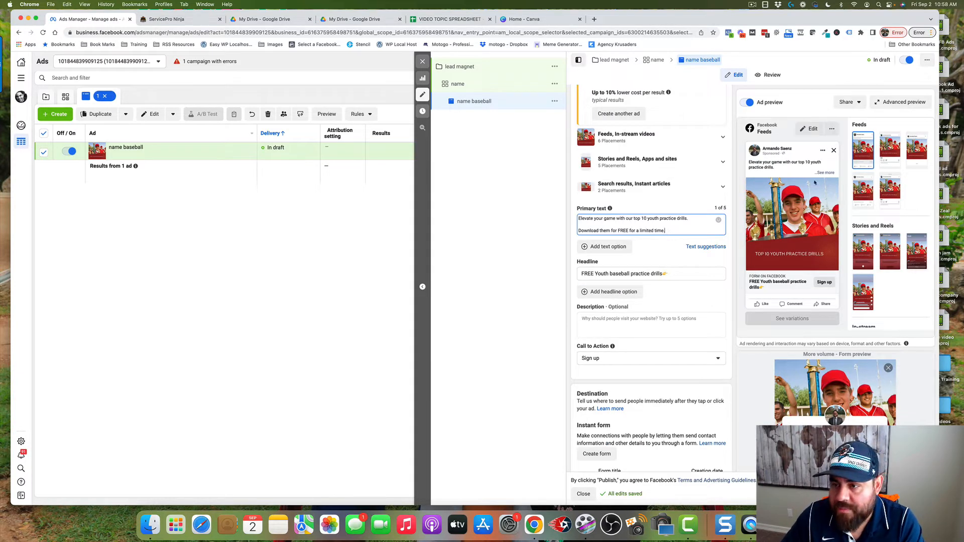
left_click(825, 175)
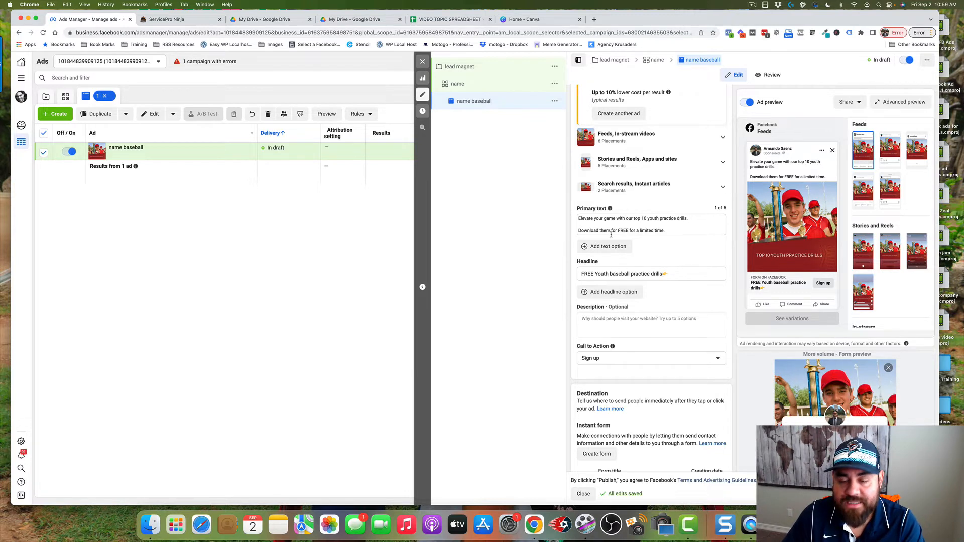
left_click_drag(582, 273, 668, 275)
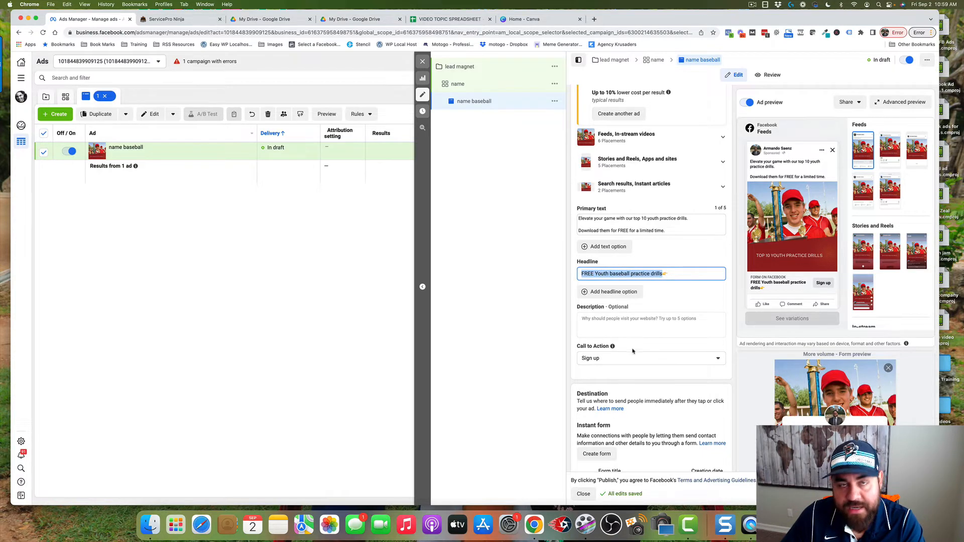
Set the ad's call to action to Download
mouse_move(615, 345)
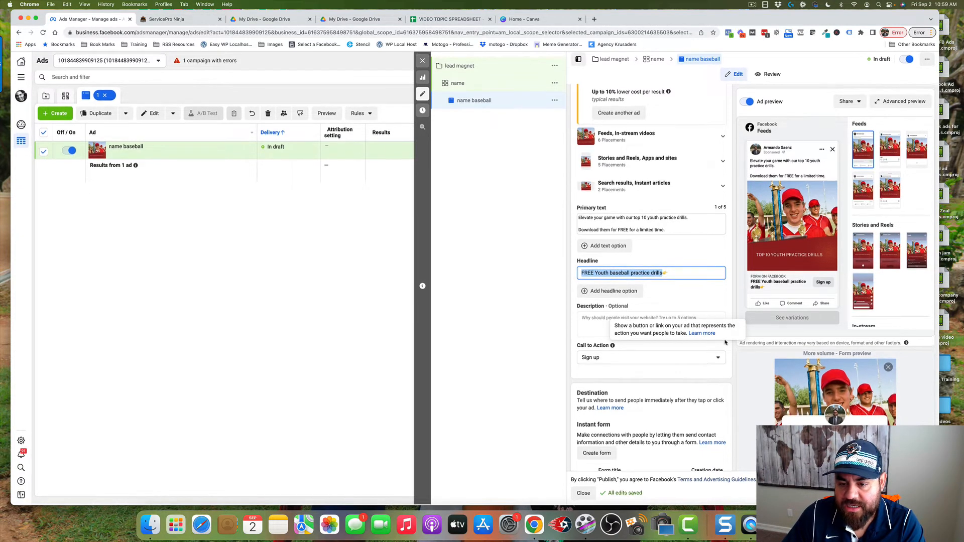
left_click(704, 358)
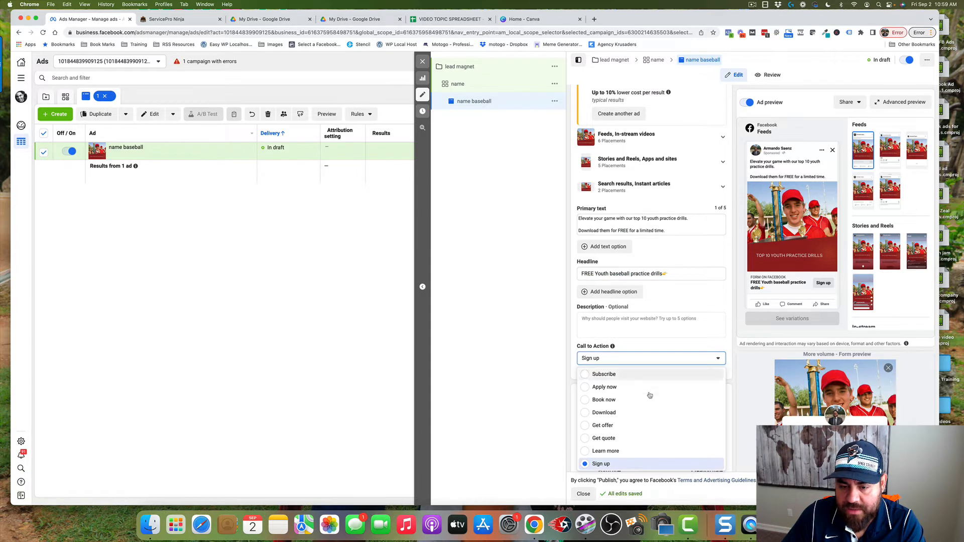
left_click(589, 413)
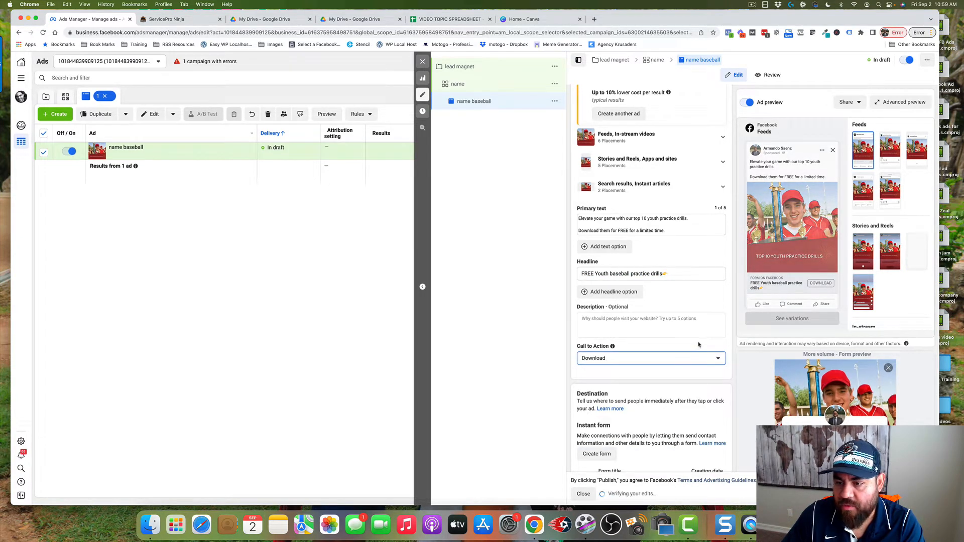
Add the ad description "top 10 youth baseball drills"
left_click(617, 326)
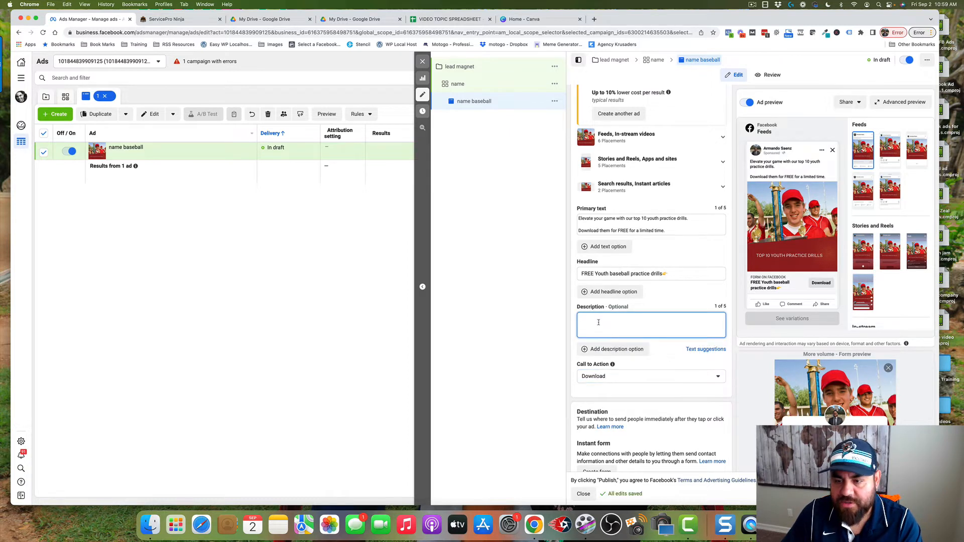
type("to")
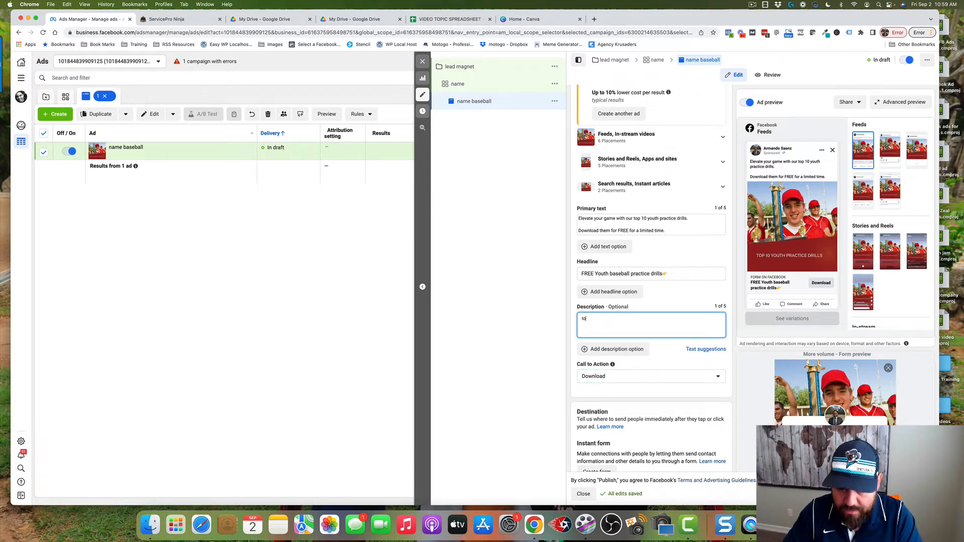
type("p 10 you")
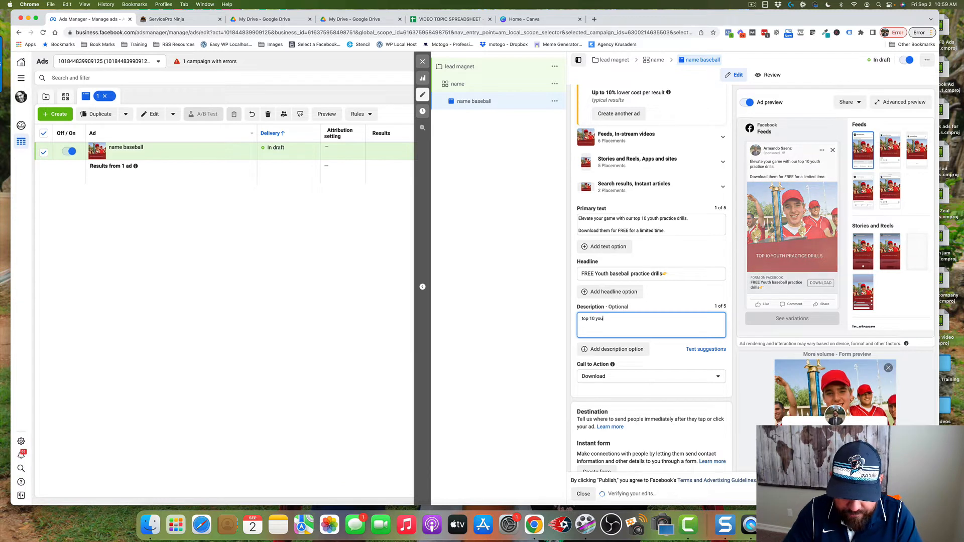
type("th baseball")
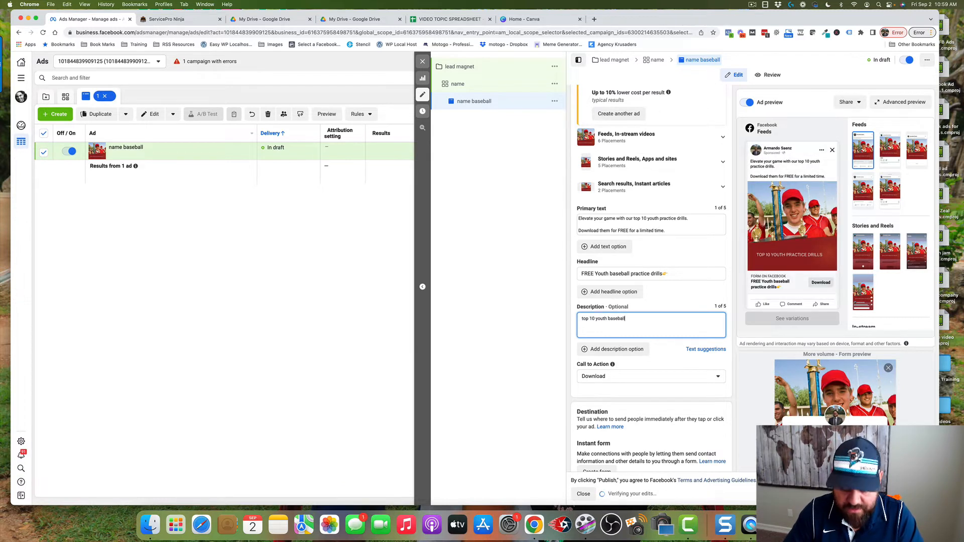
type(" drills")
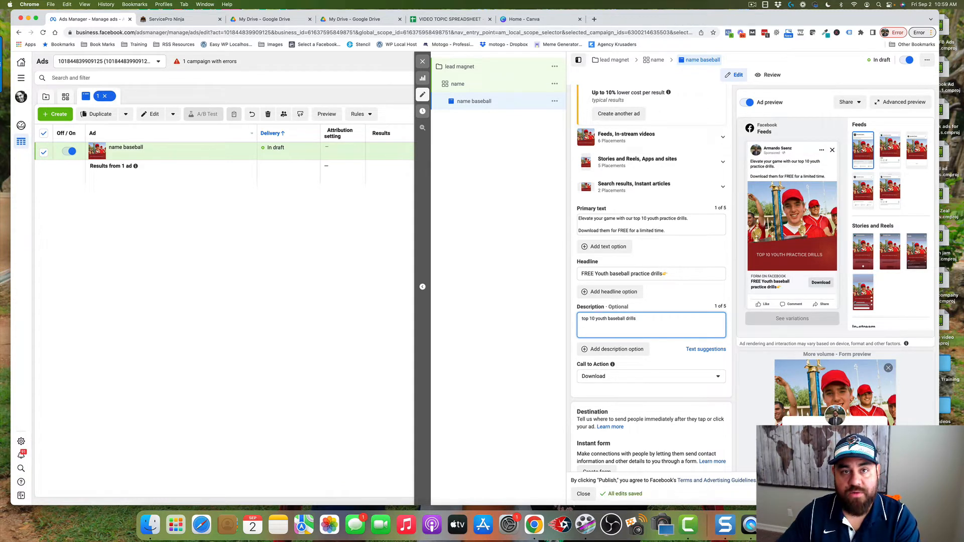
left_click(729, 322)
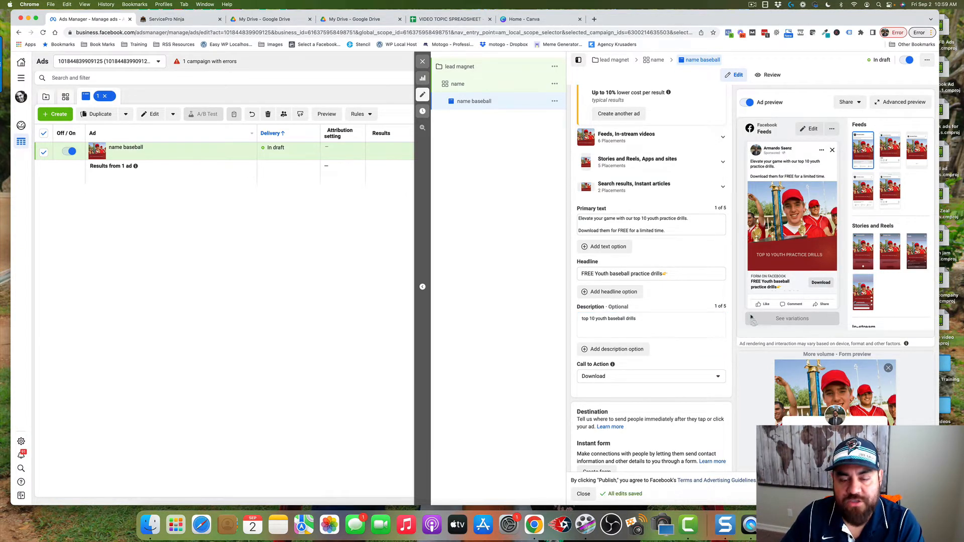
Create a new instant form for the ad, name it "Name" and keep the More volume form type
scroll(698, 351, "down", 2)
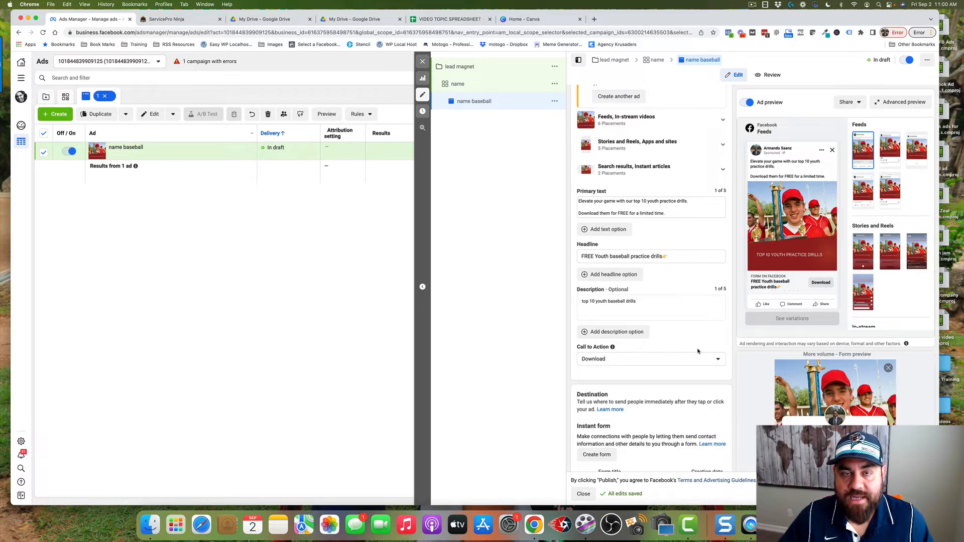
scroll(698, 337, "down", 2)
scroll(697, 338, "down", 3)
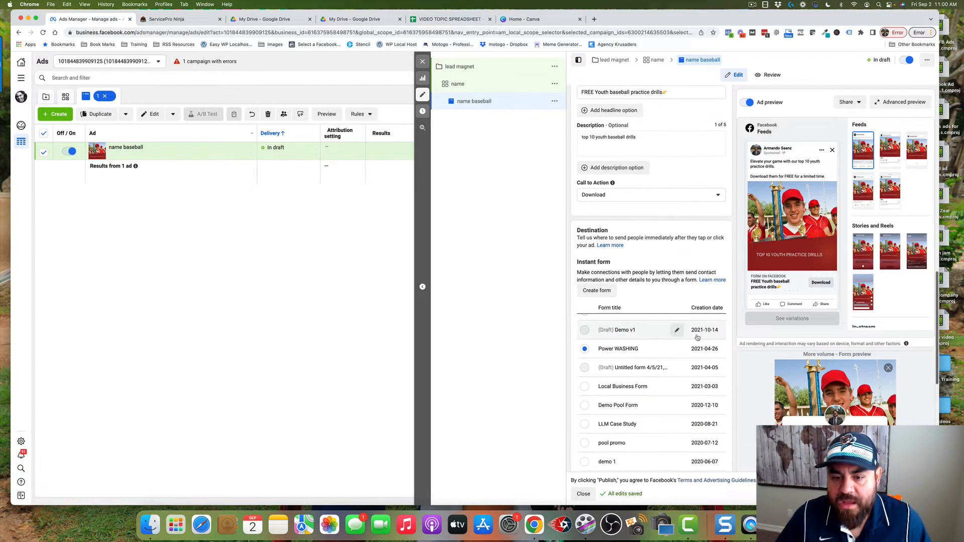
scroll(610, 330, "up", 1)
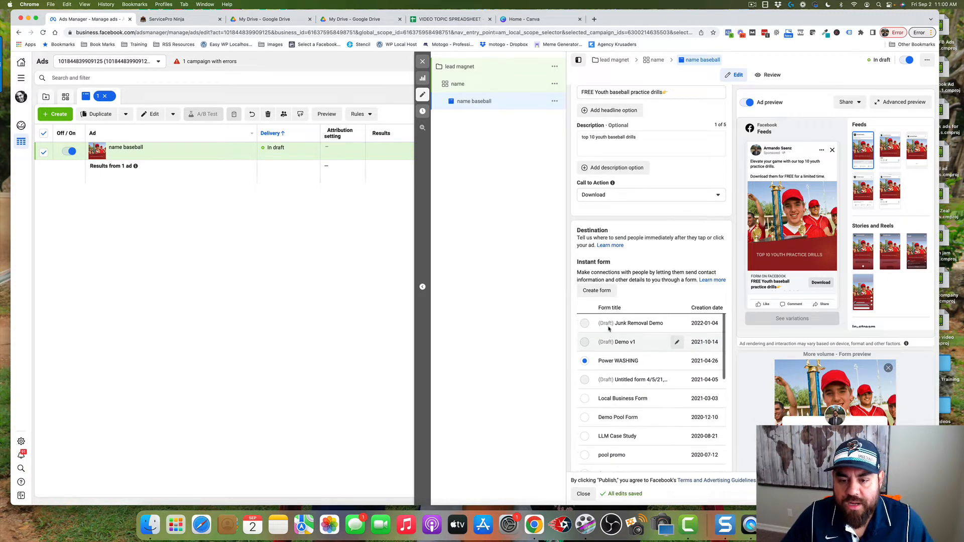
scroll(636, 315, "down", 2)
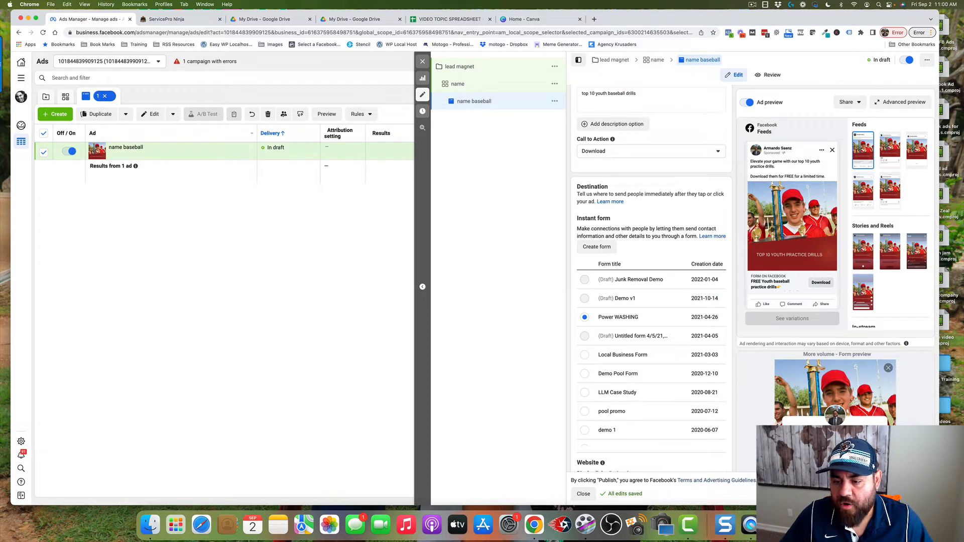
scroll(652, 276, "down", 5)
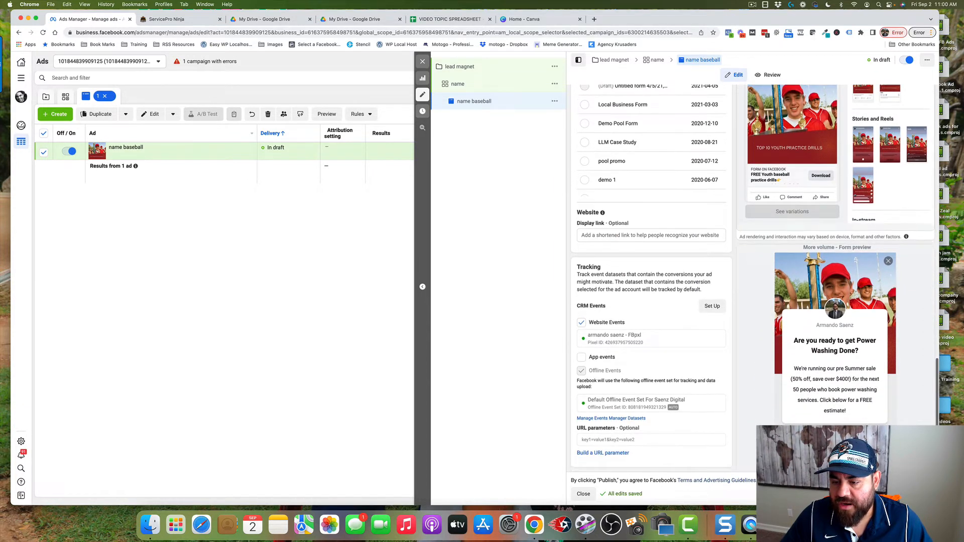
scroll(689, 364, "up", 4)
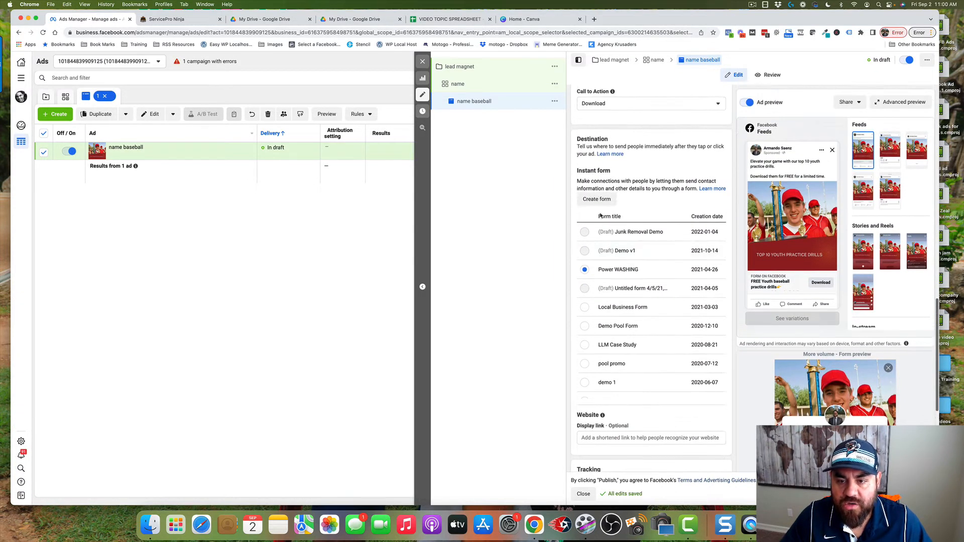
left_click(597, 200)
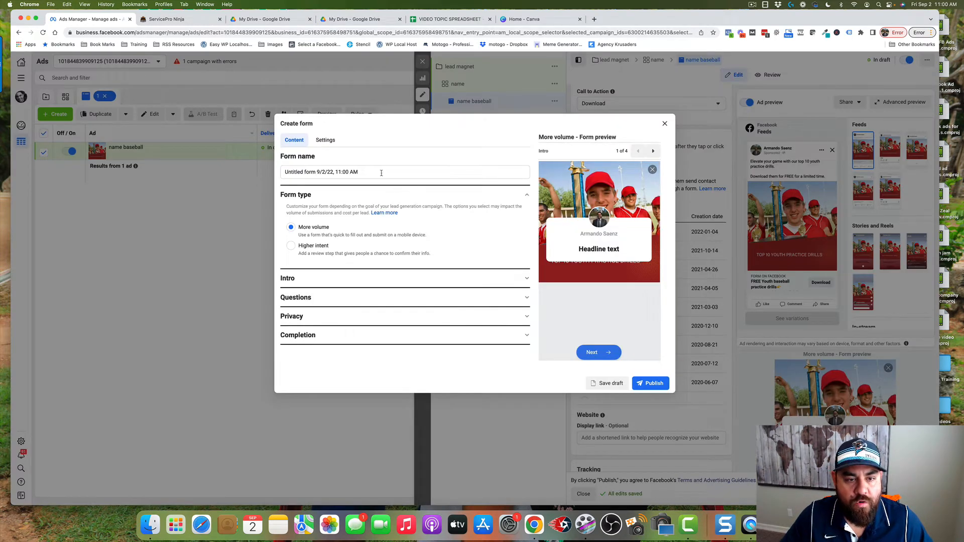
left_click_drag(383, 172, 283, 172)
type("Name")
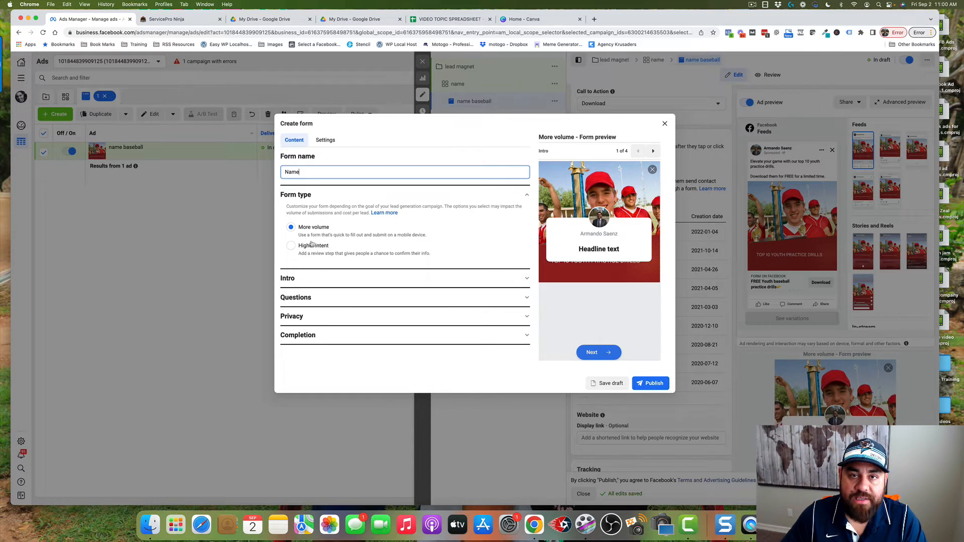
left_click(292, 227)
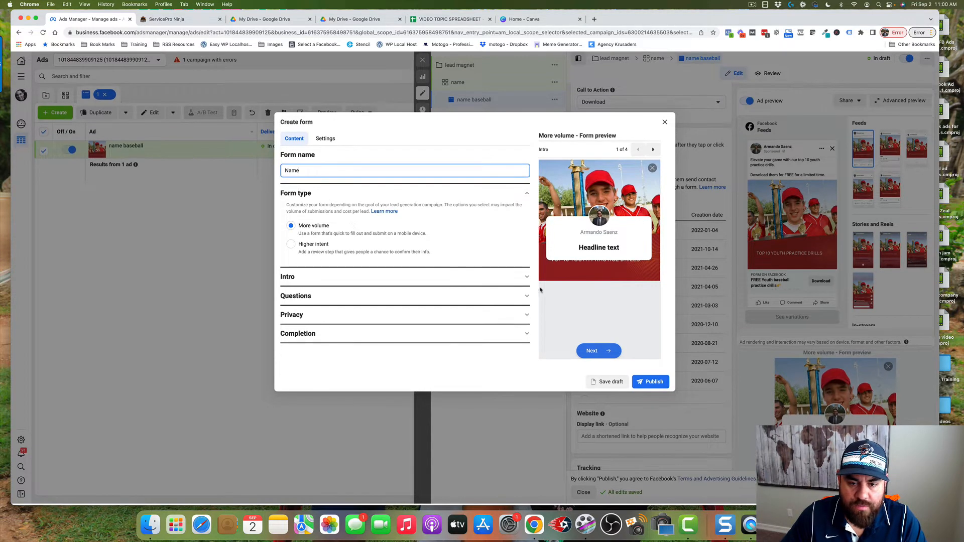
Fill in the form intro with headline "Download your free baseball practice drills today!" and paragraph description "Tell me where to send them below."
left_click(523, 279)
scroll(332, 306, "down", 3)
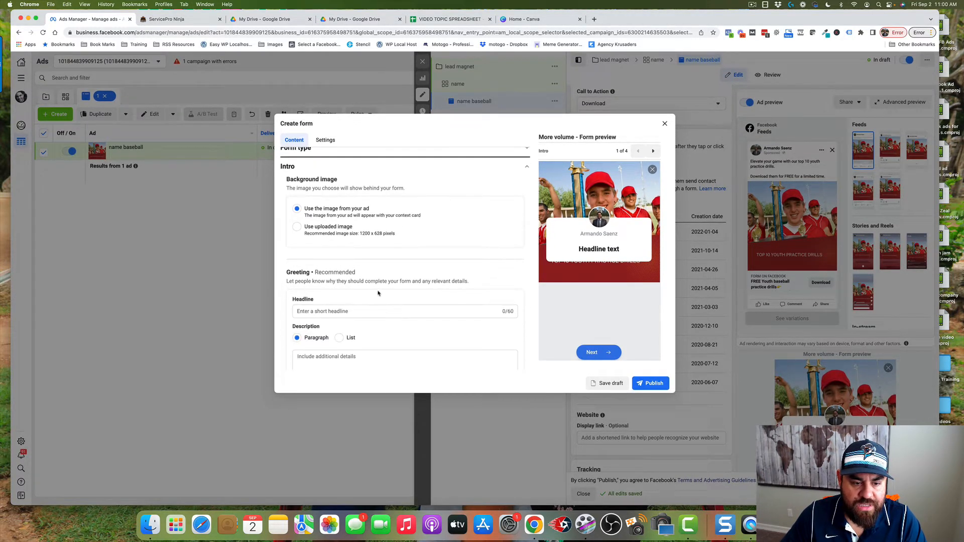
left_click(333, 307)
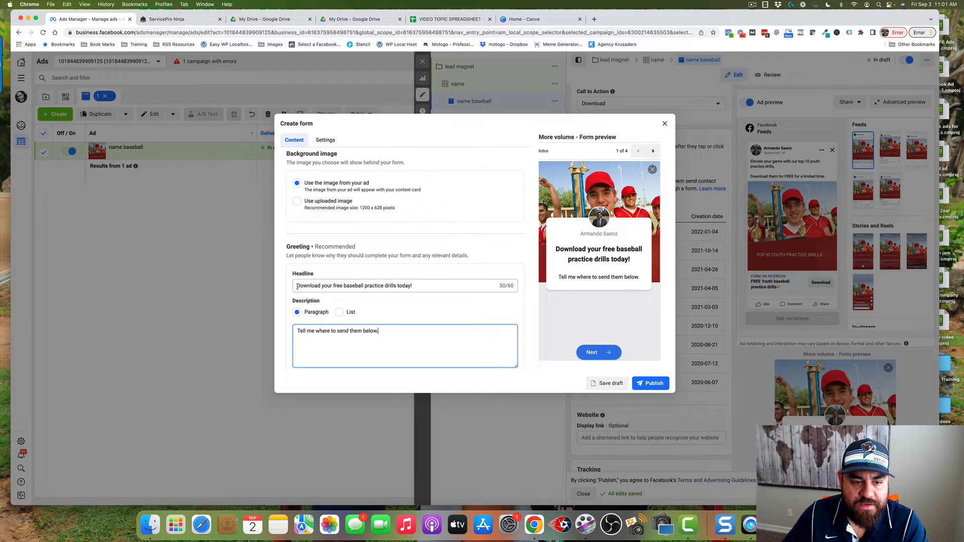
left_click_drag(297, 287, 371, 287)
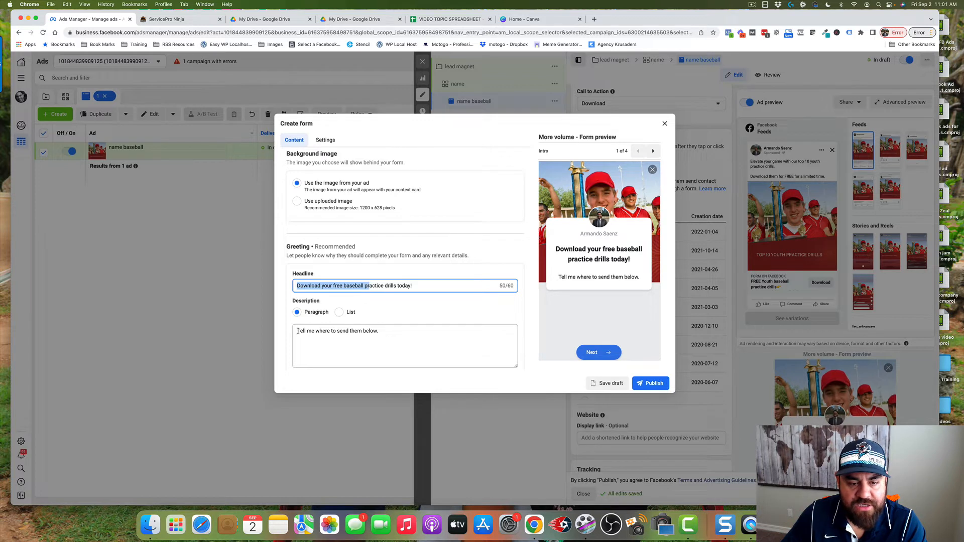
left_click_drag(299, 332, 381, 335)
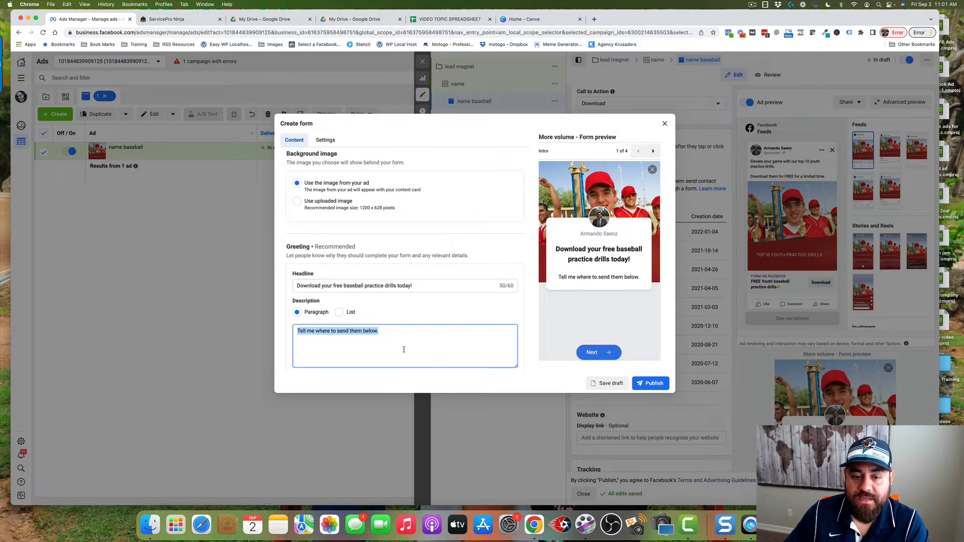
left_click(522, 354)
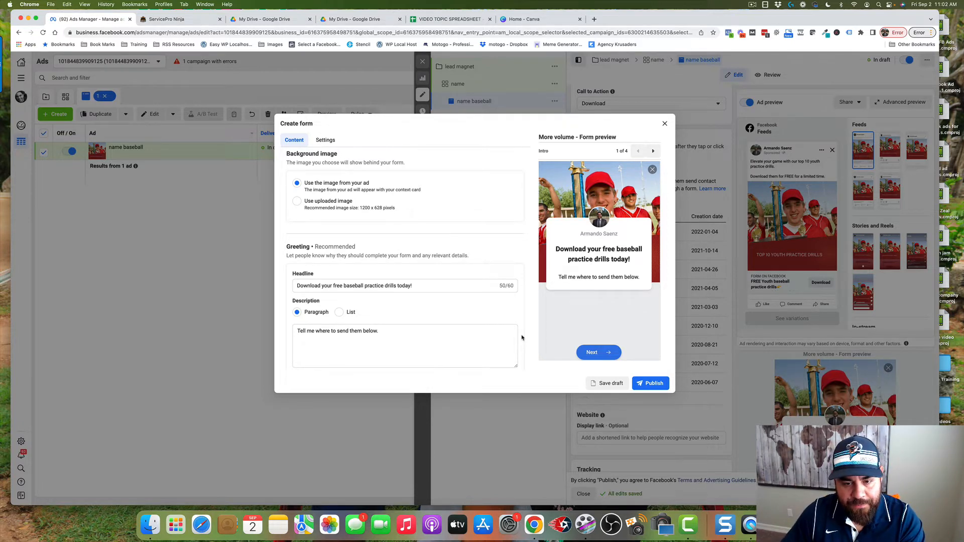
Reorder the form's prefill questions so that Full name comes before Email
scroll(522, 337, "down", 4)
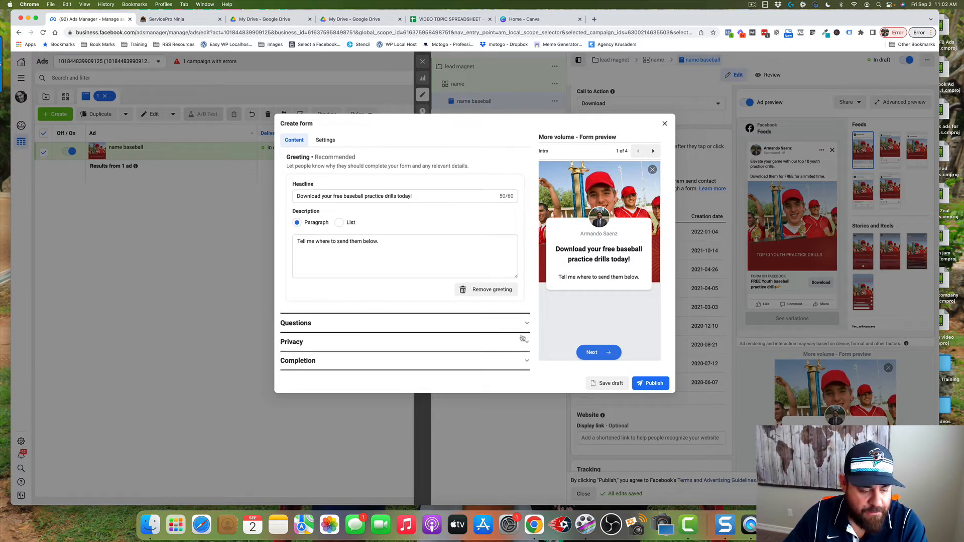
left_click(316, 322)
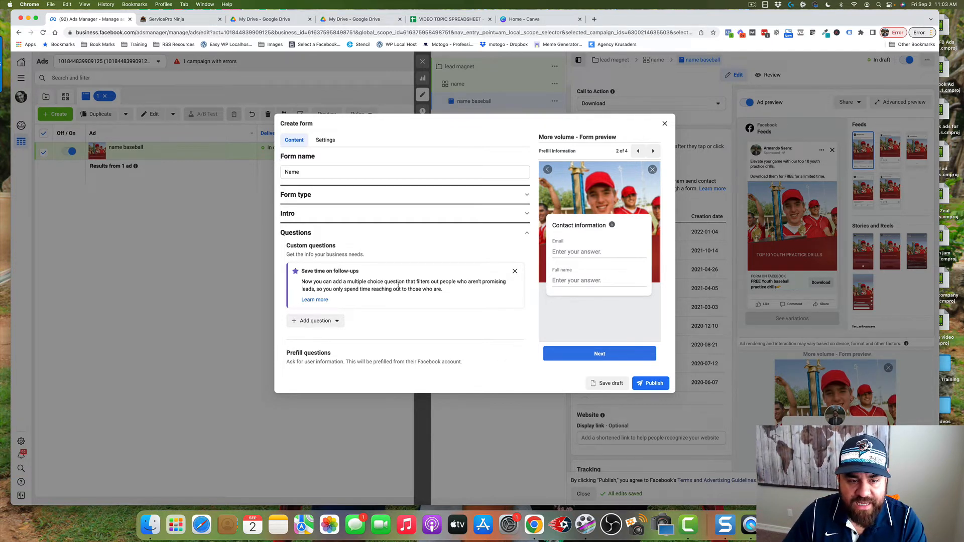
scroll(398, 286, "down", 5)
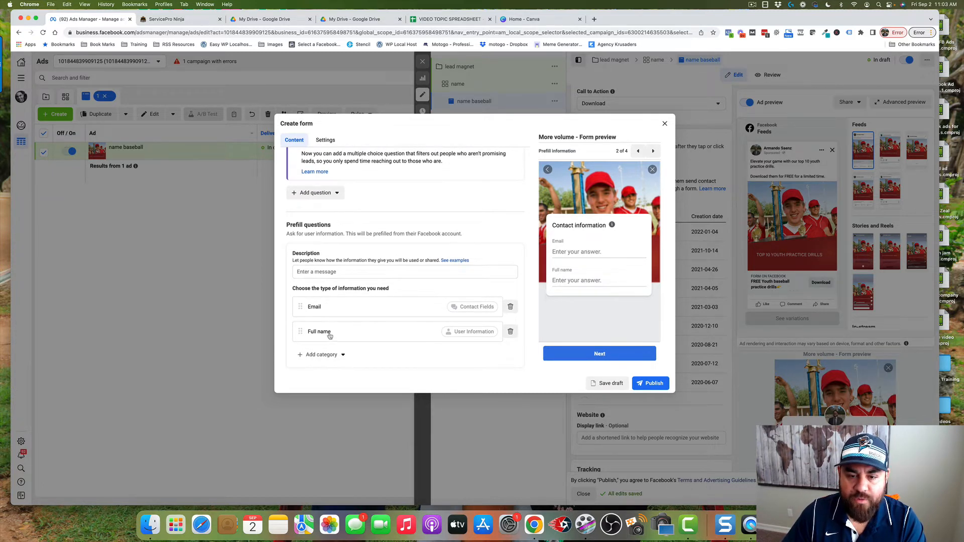
left_click_drag(302, 331, 302, 308)
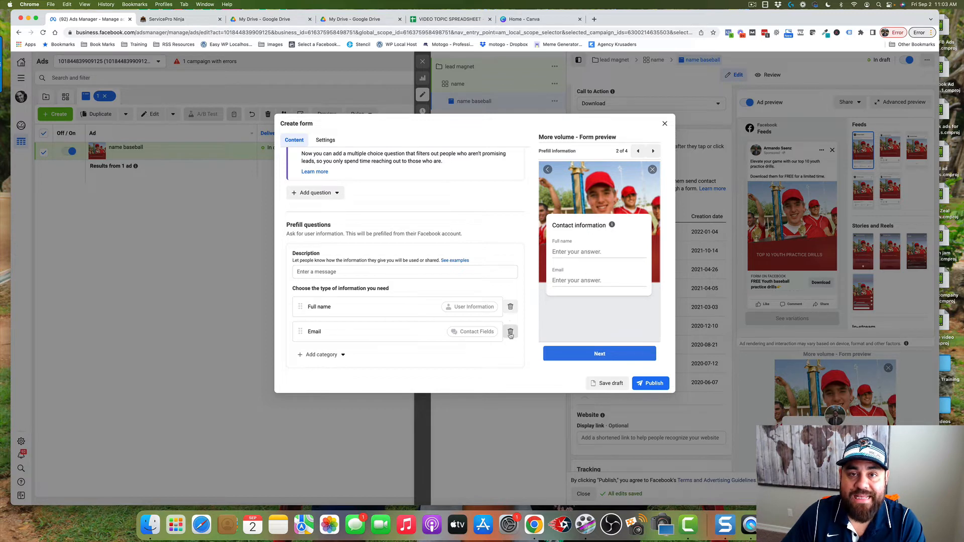
Set the form's privacy policy link text to "Privacy" and start editing the policy link
scroll(482, 286, "down", 2)
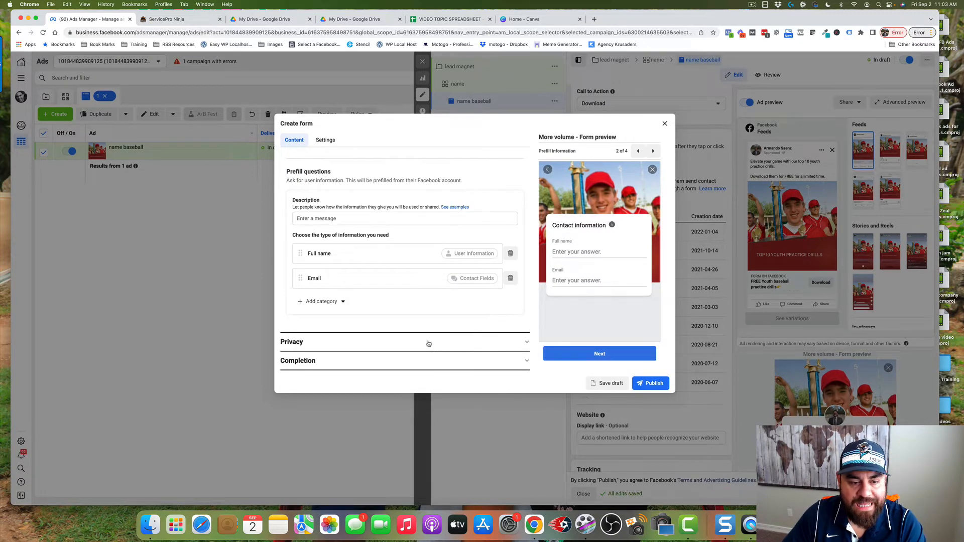
left_click(459, 342)
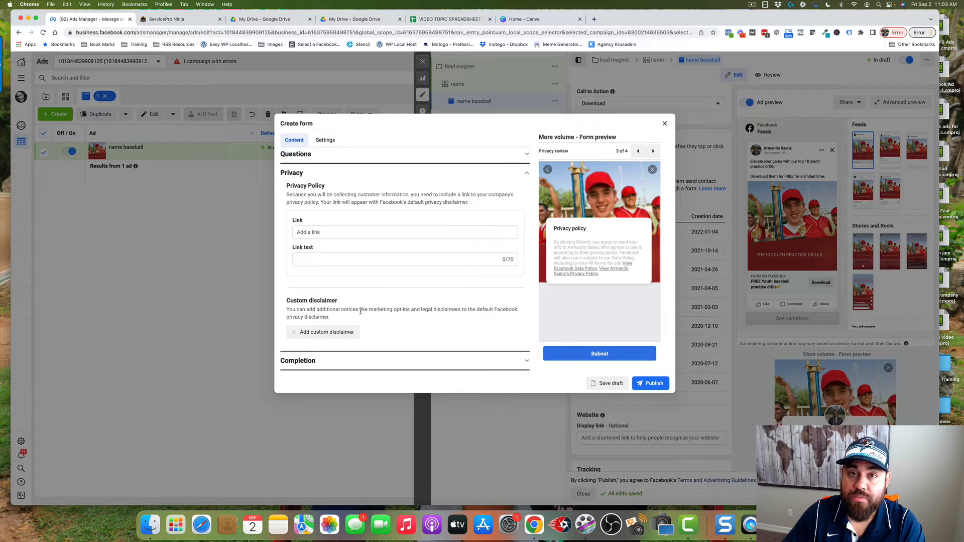
left_click(329, 260)
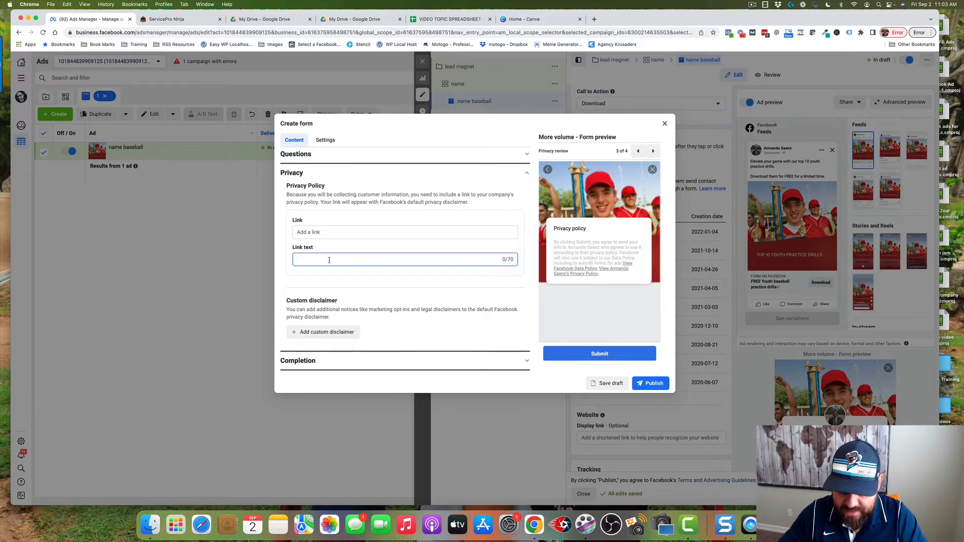
type("Privacy")
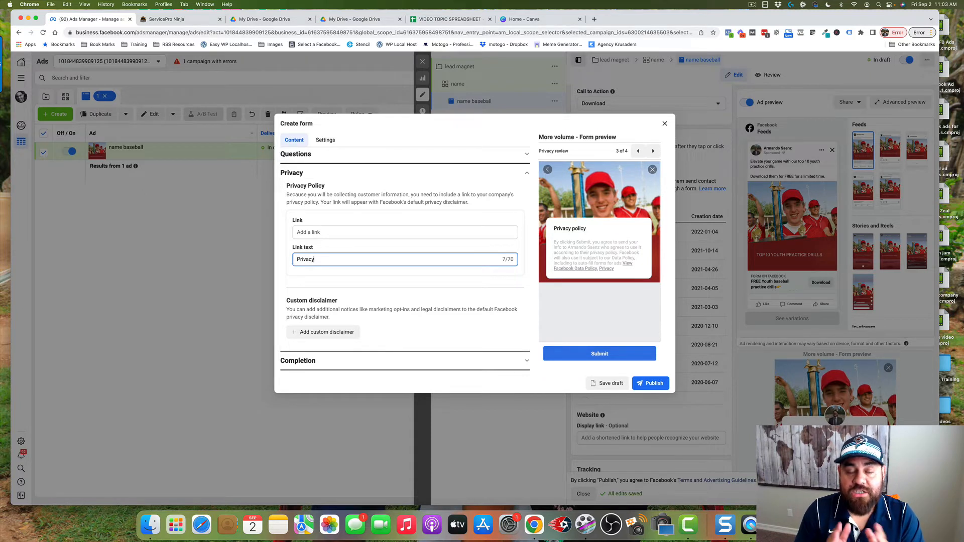
left_click(310, 233)
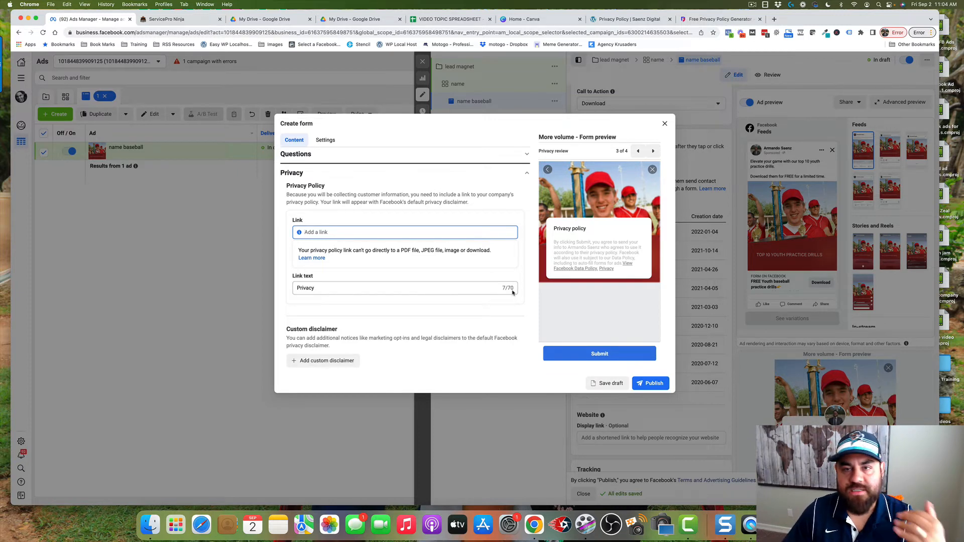
View the Free Privacy Policy Generator website, and return to the form's privacy section in Ads Manager
left_click(722, 20)
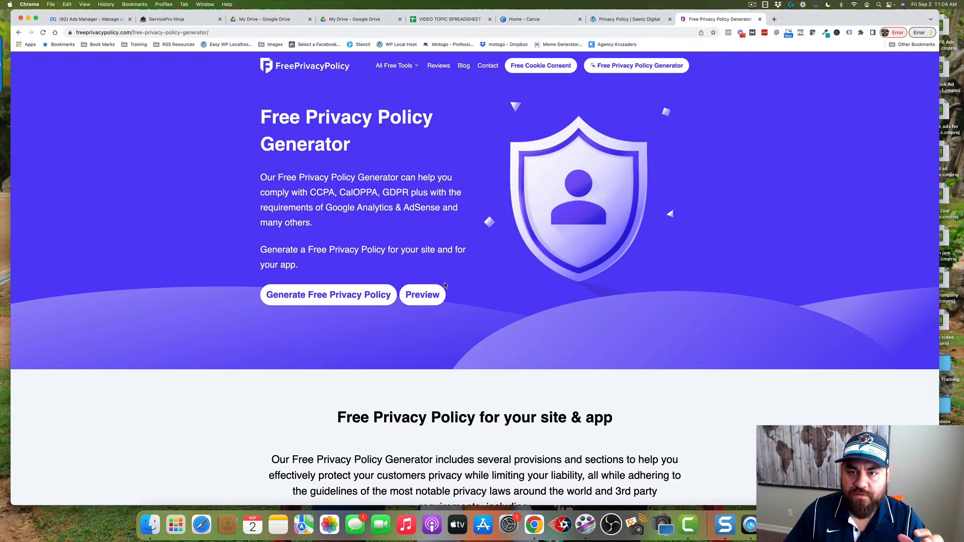
left_click(100, 19)
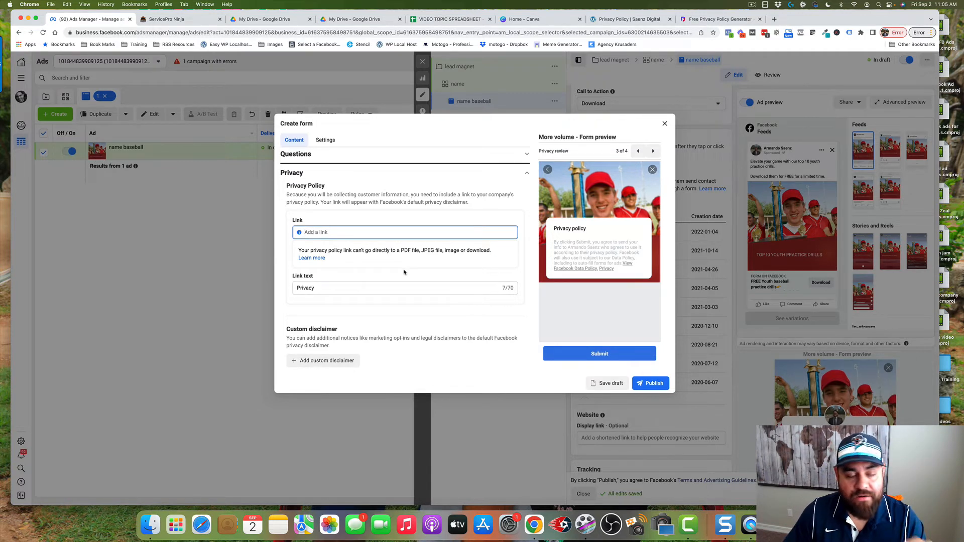
scroll(500, 278, "down", 1)
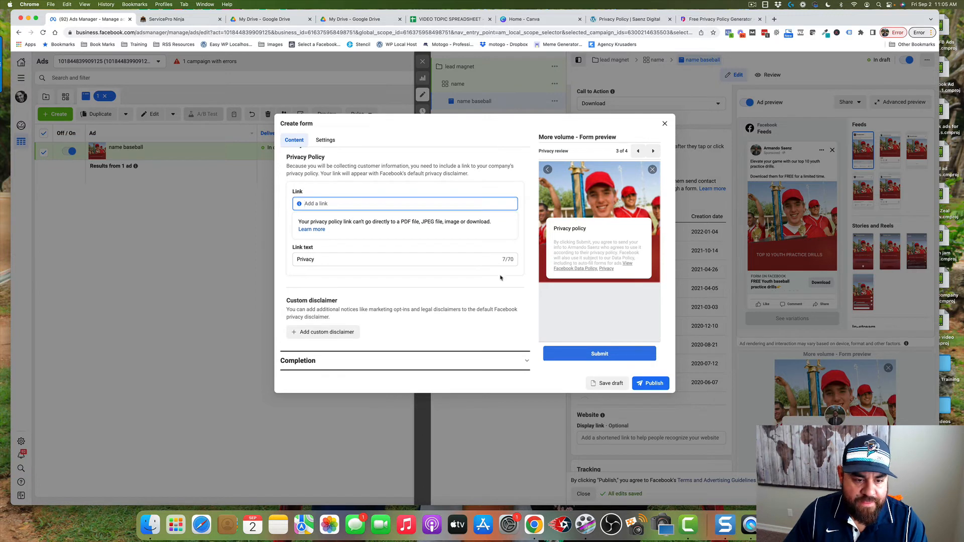
Set the headline of the form's completion message to "Thanks, We've emailed you the drills.."
left_click(337, 362)
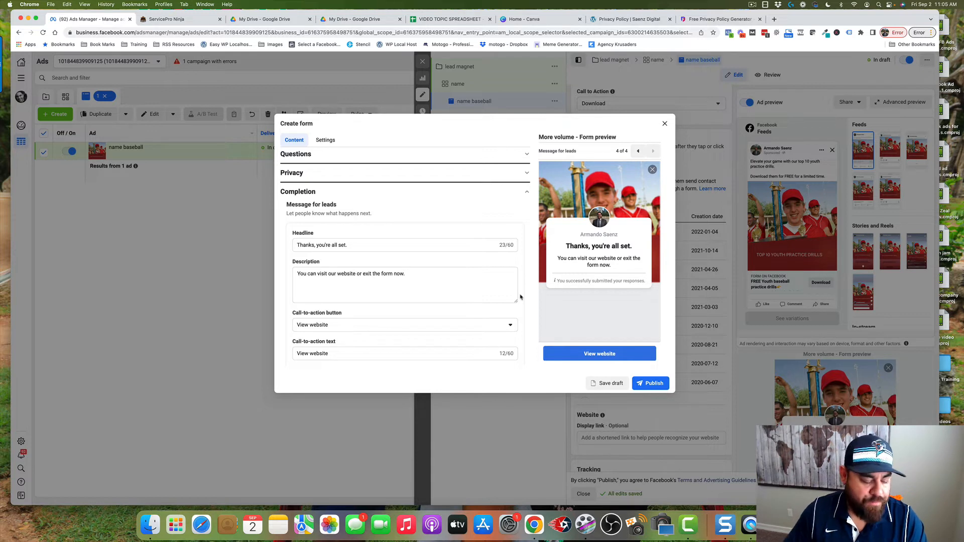
left_click_drag(375, 245, 288, 249)
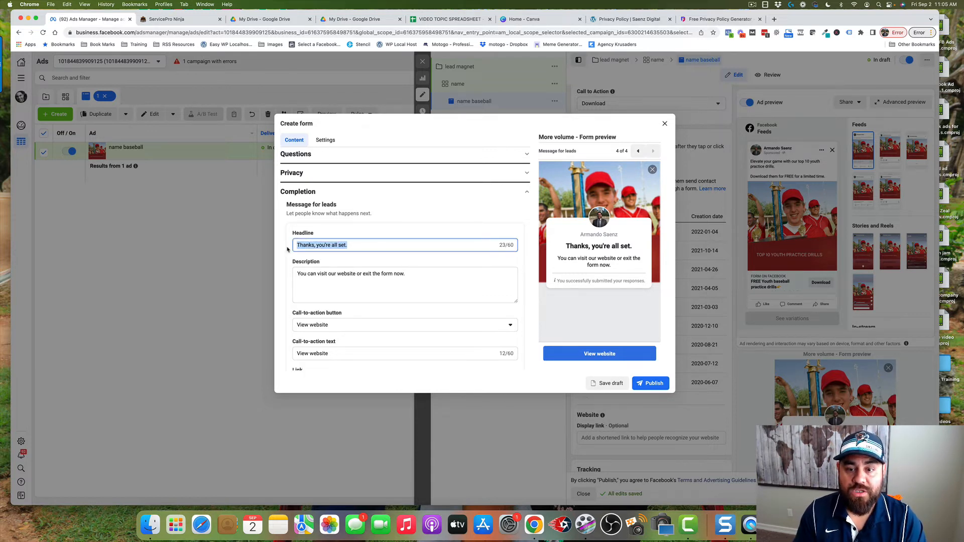
left_click(357, 254)
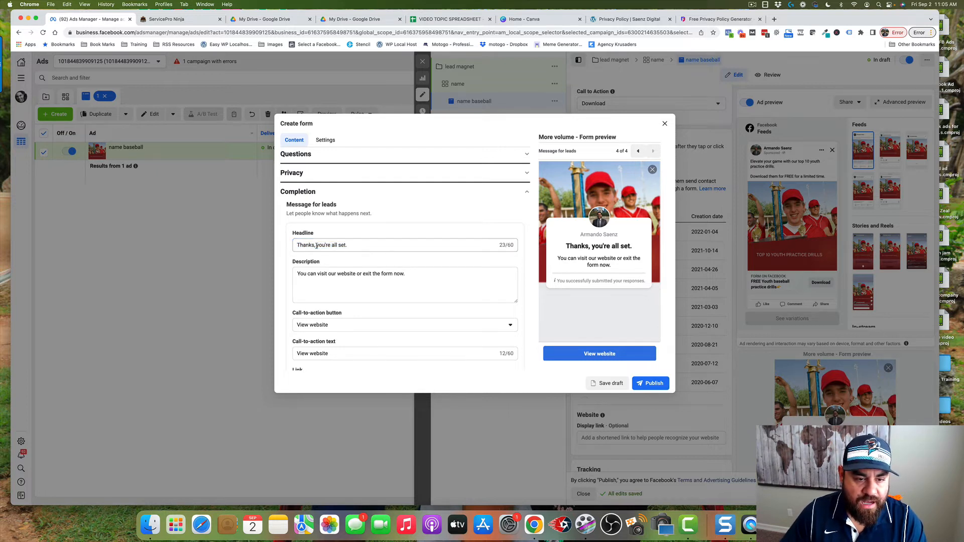
left_click_drag(317, 245, 387, 246)
type("We")
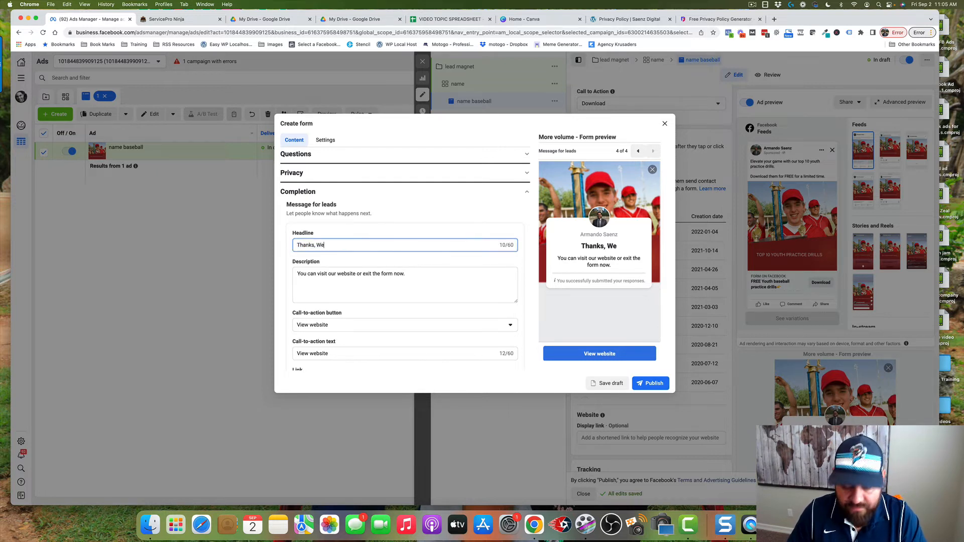
type("'ve e")
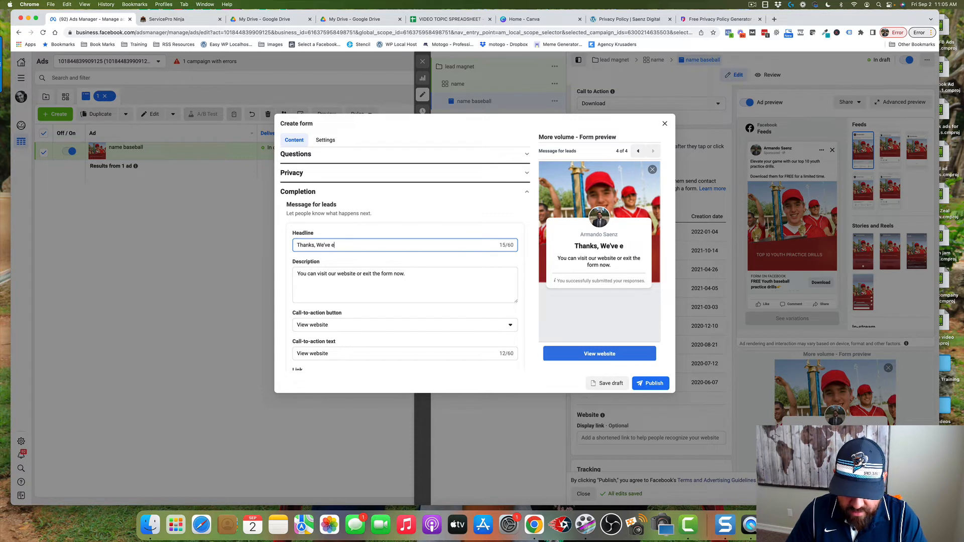
type("mailed you the drills..")
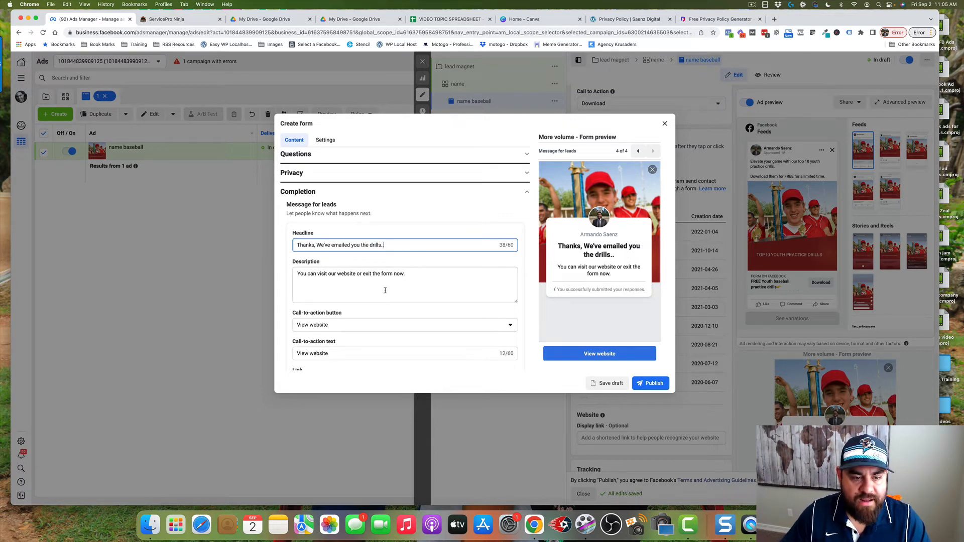
Set the completion message's call-to-action button to Download and start editing its link
left_click_drag(414, 274, 290, 275)
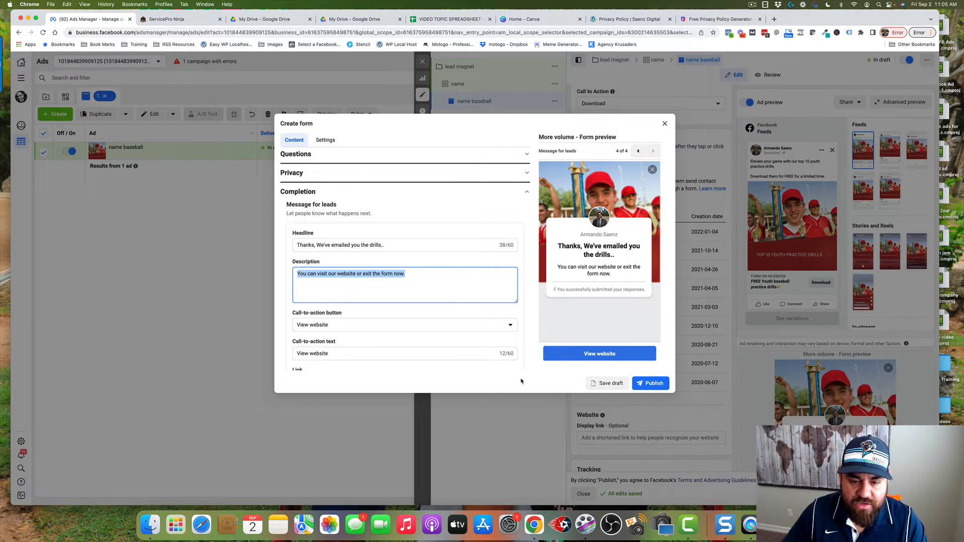
scroll(437, 362, "down", 2)
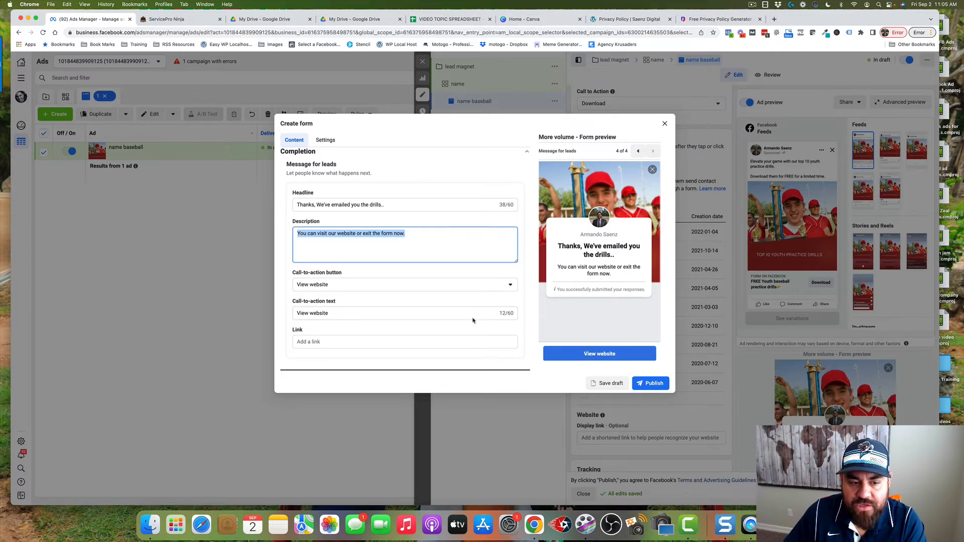
left_click(440, 314)
left_click(509, 289)
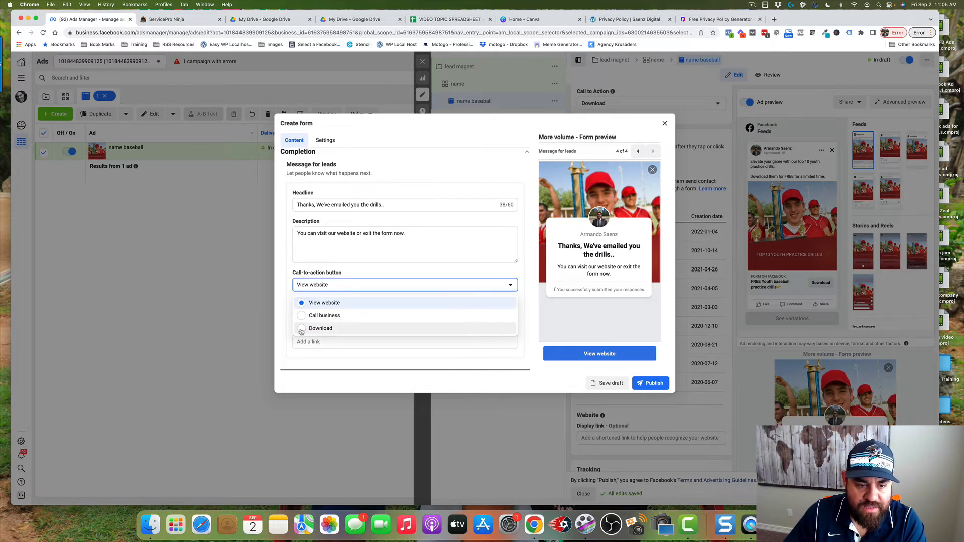
left_click(301, 329)
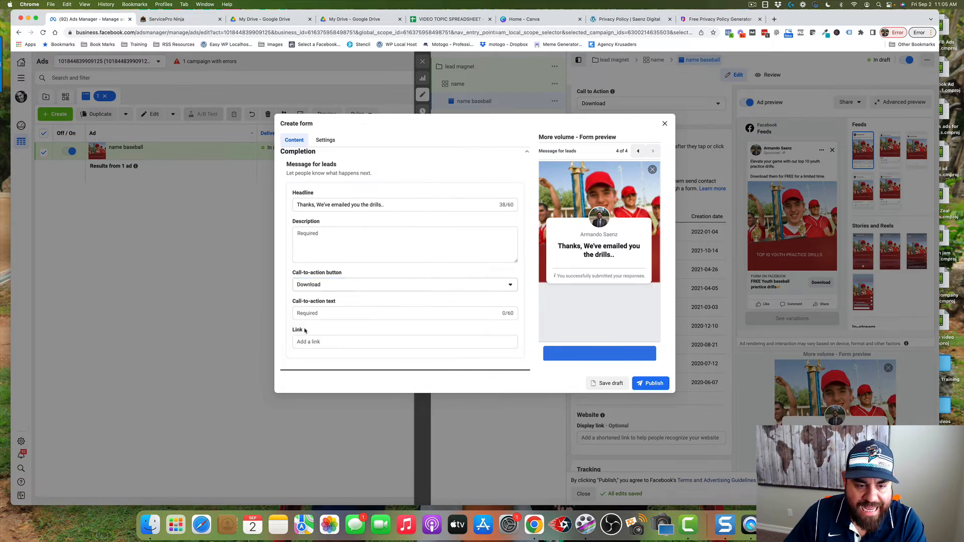
left_click(361, 314)
left_click(344, 341)
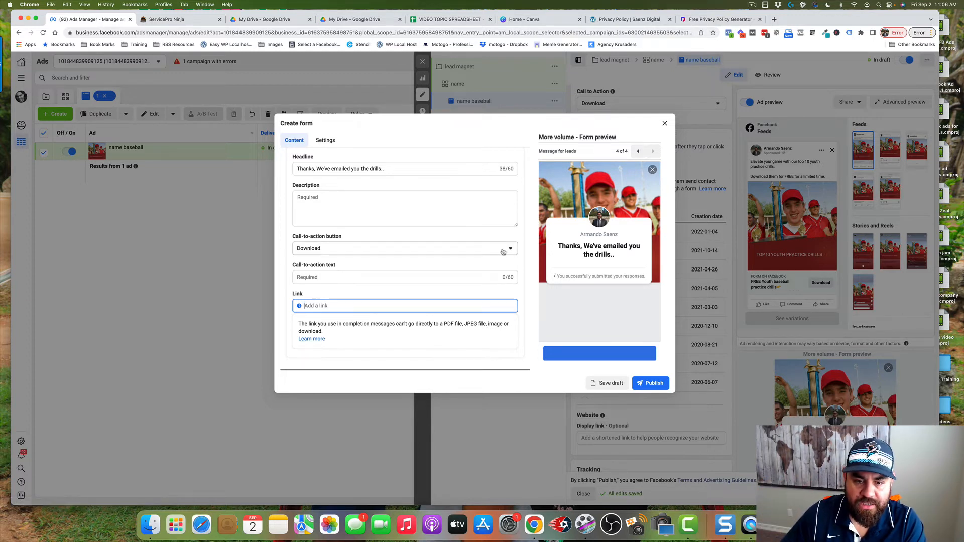
Switch the completion message's call-to-action button to View website and open its link and call-to-action text for editing
scroll(399, 288, "up", 2)
left_click(400, 284)
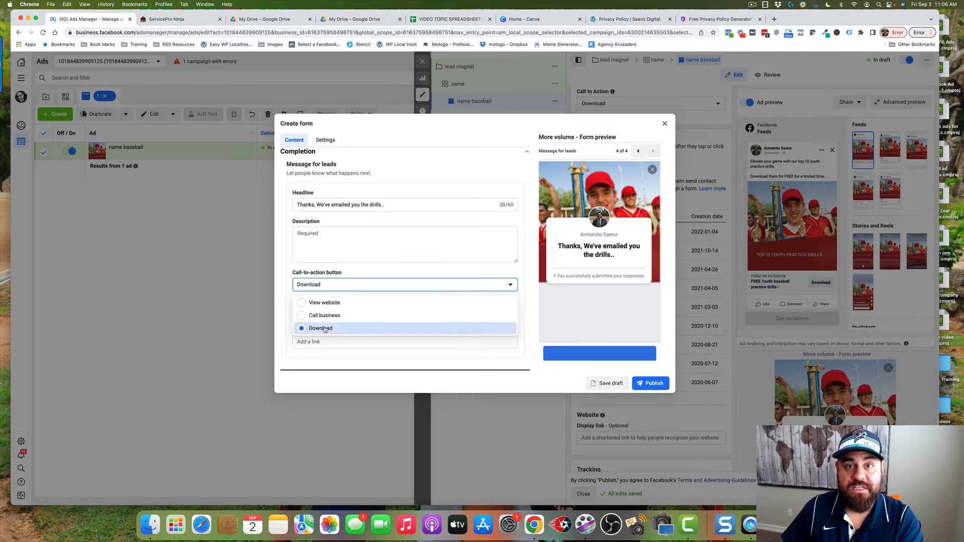
left_click(314, 303)
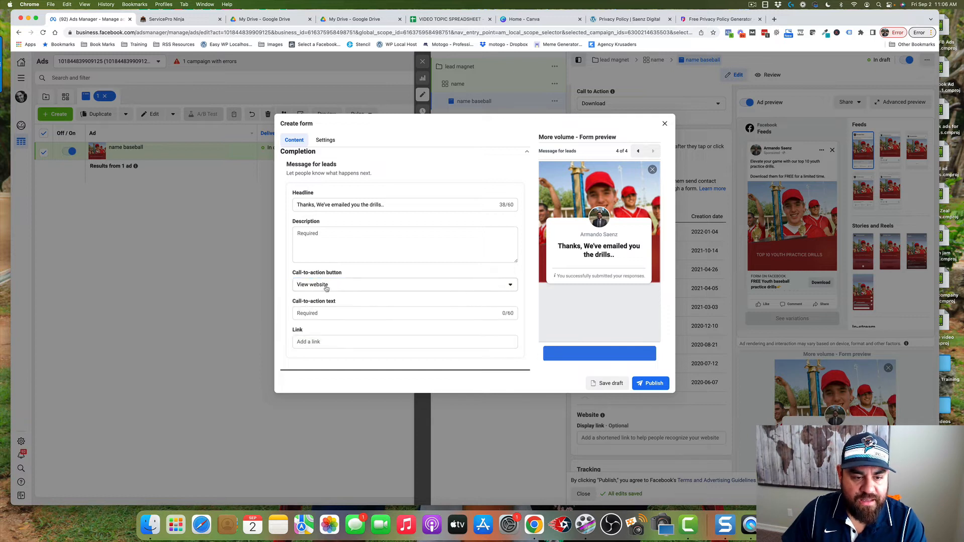
left_click(333, 341)
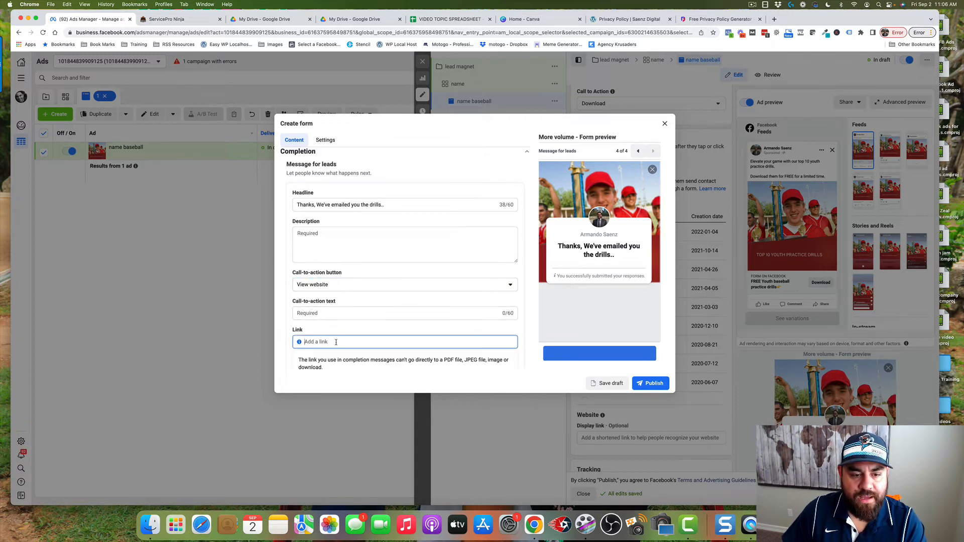
left_click(334, 313)
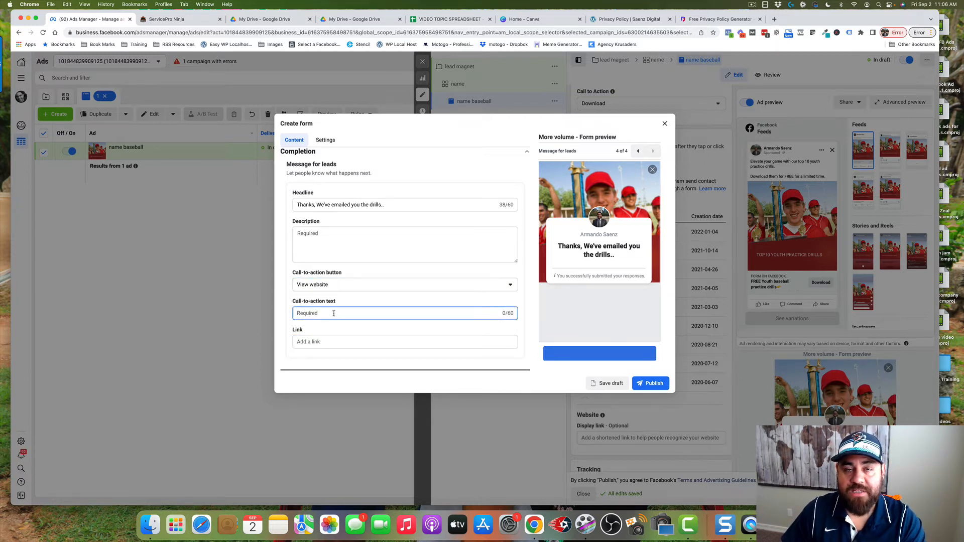
left_click(316, 341)
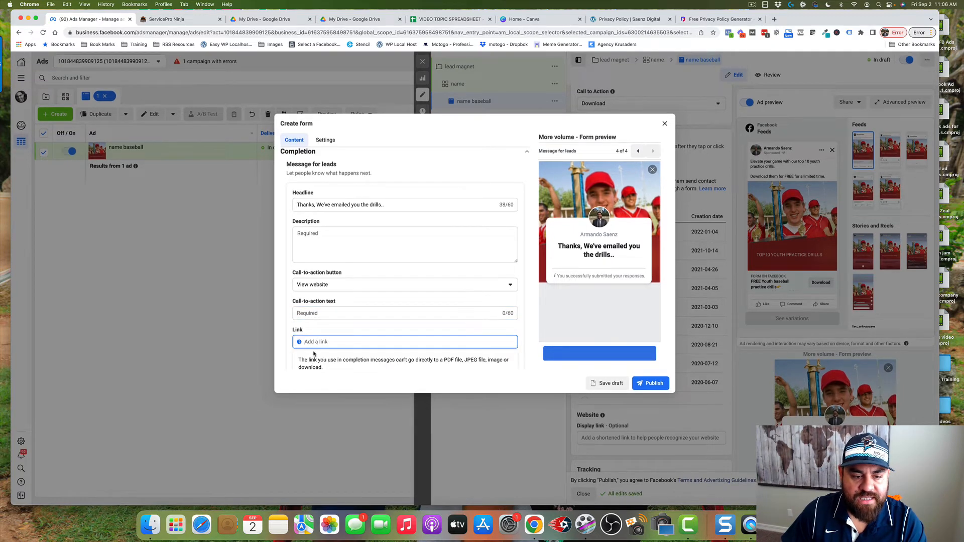
scroll(314, 355, "down", 2)
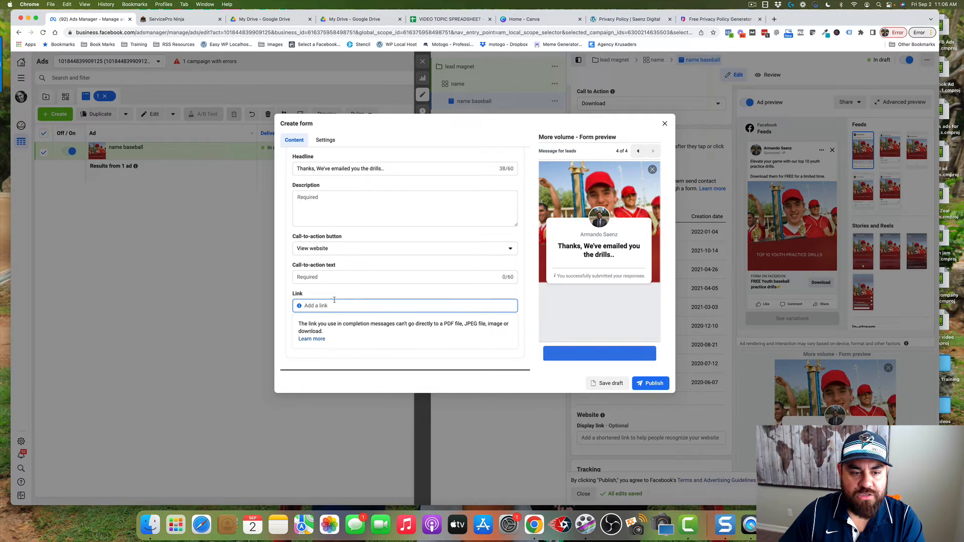
left_click(329, 278)
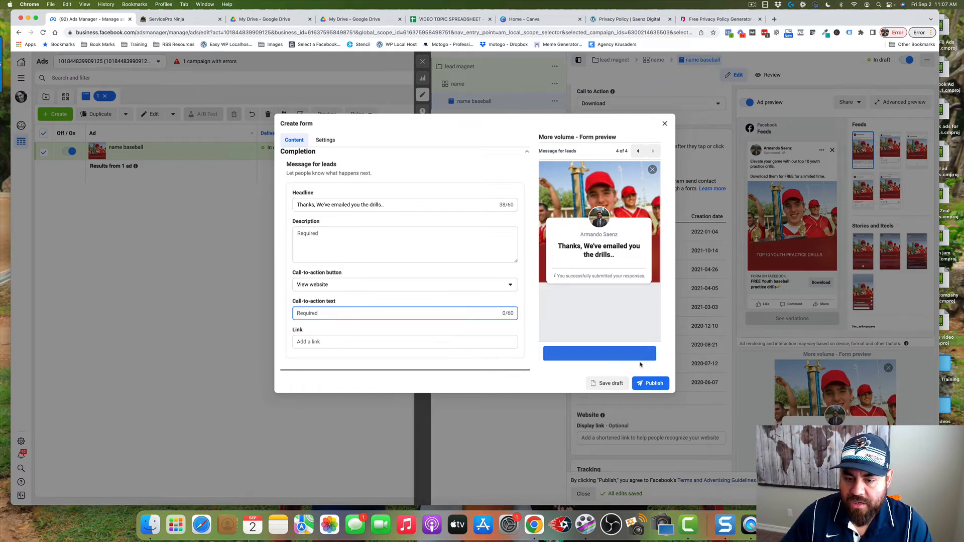
Close the form builder, look over the ad's instant form and tracking settings, and close the ad editor
left_click(664, 124)
left_click(554, 218)
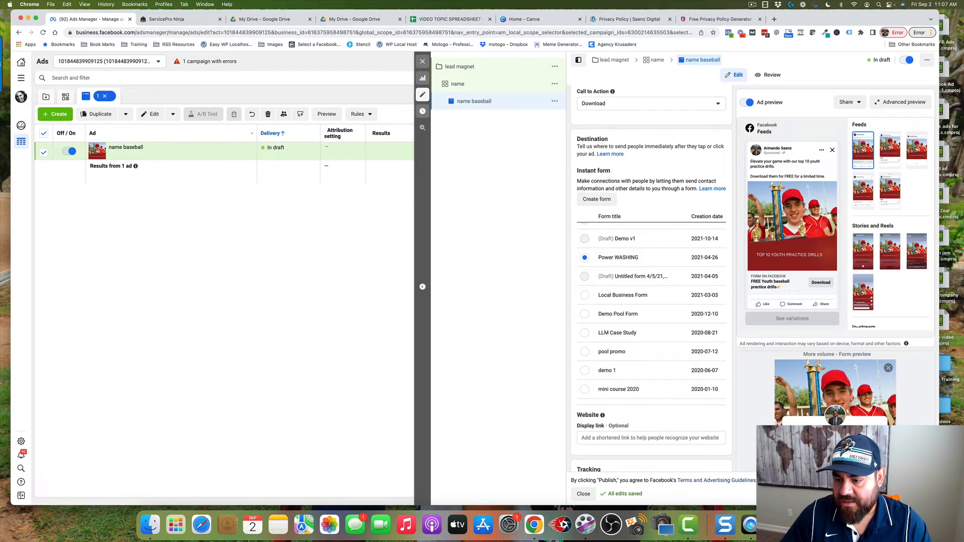
scroll(803, 312, "down", 4)
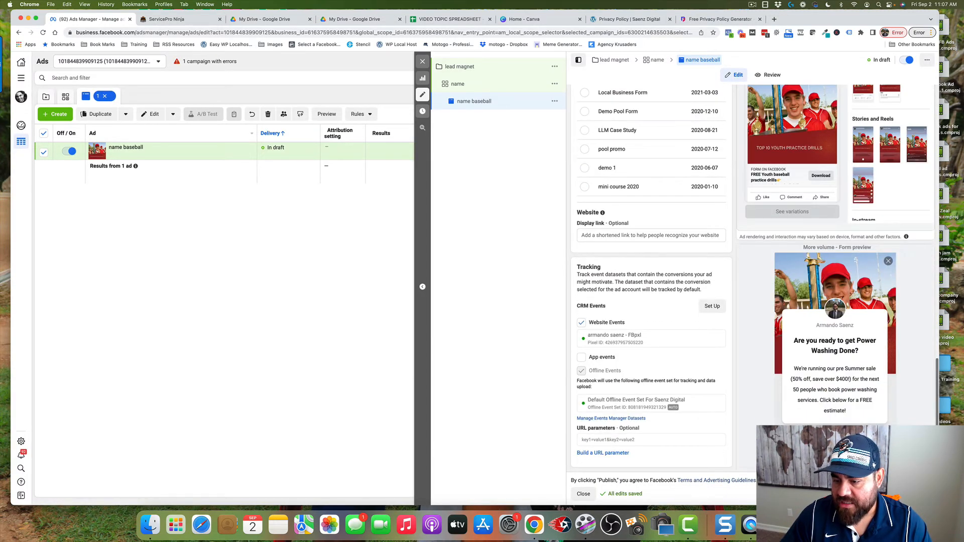
scroll(768, 420, "up", 2)
scroll(768, 420, "up", 2)
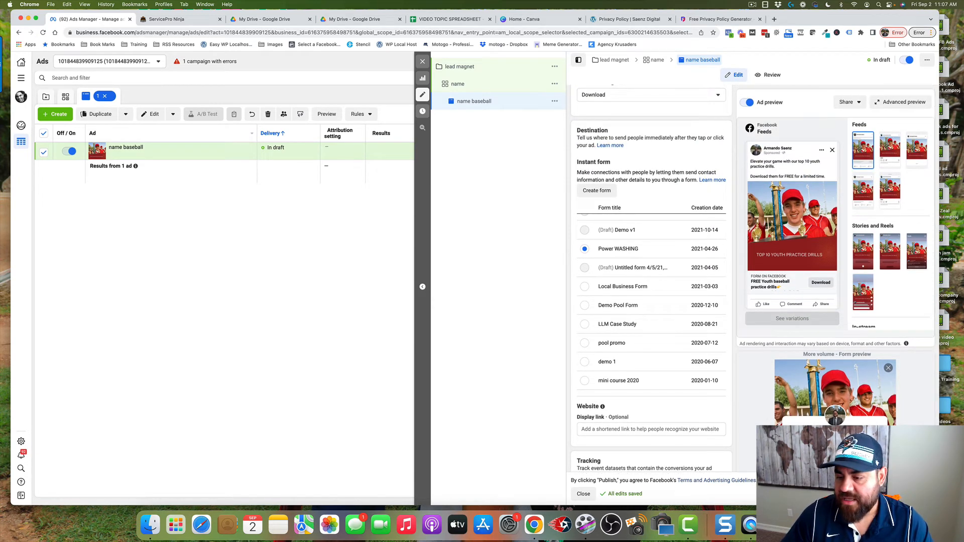
left_click(426, 64)
left_click(489, 239)
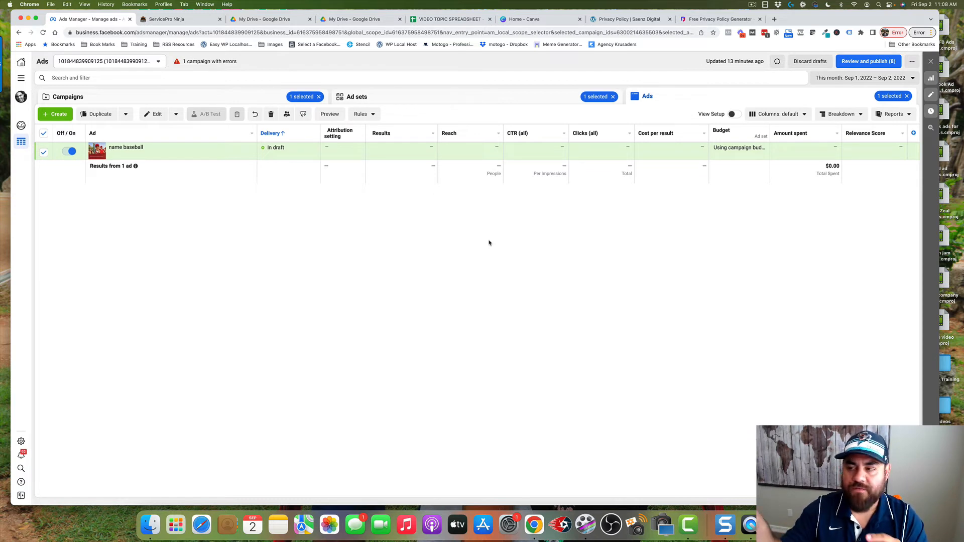
Switch to ServicePro Ninja and open the "Basbeball leads" automation workflow
left_click(193, 23)
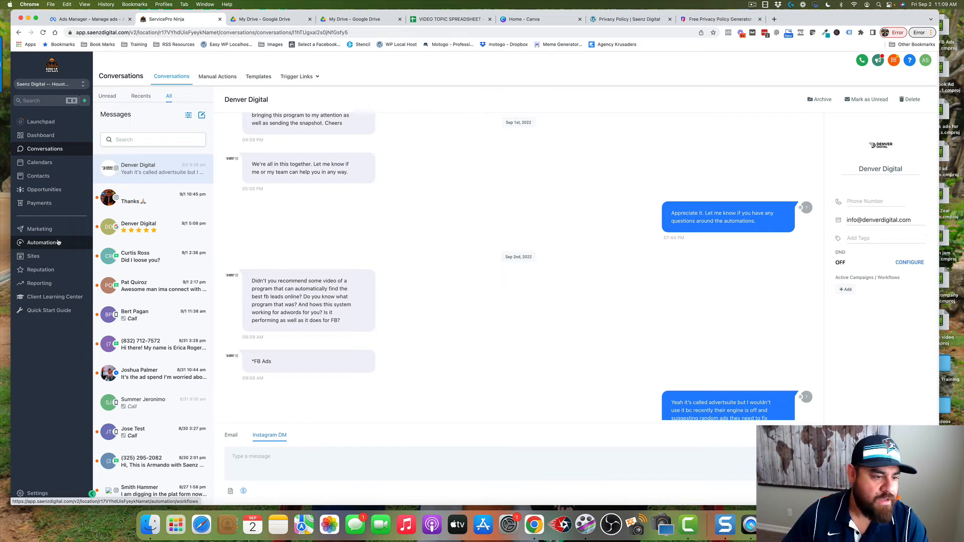
left_click(53, 243)
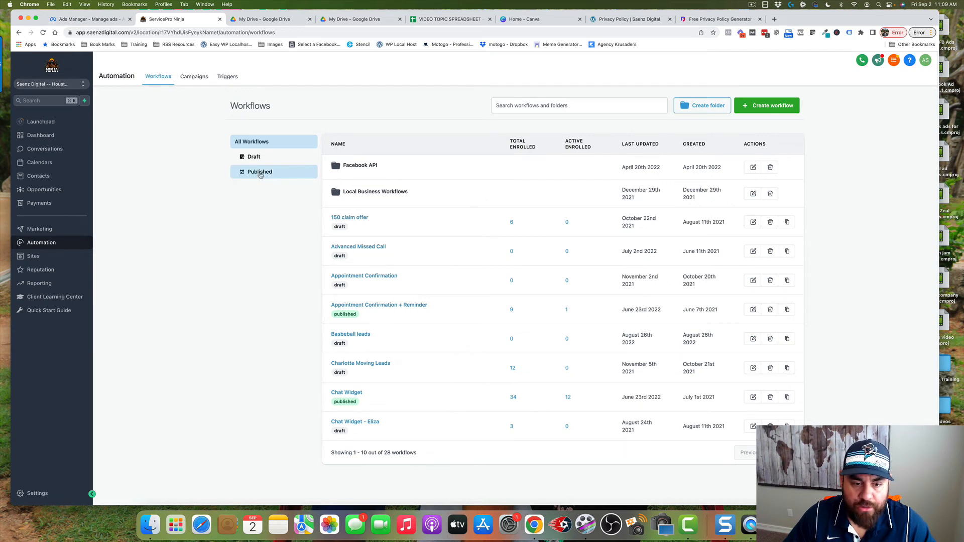
left_click(347, 335)
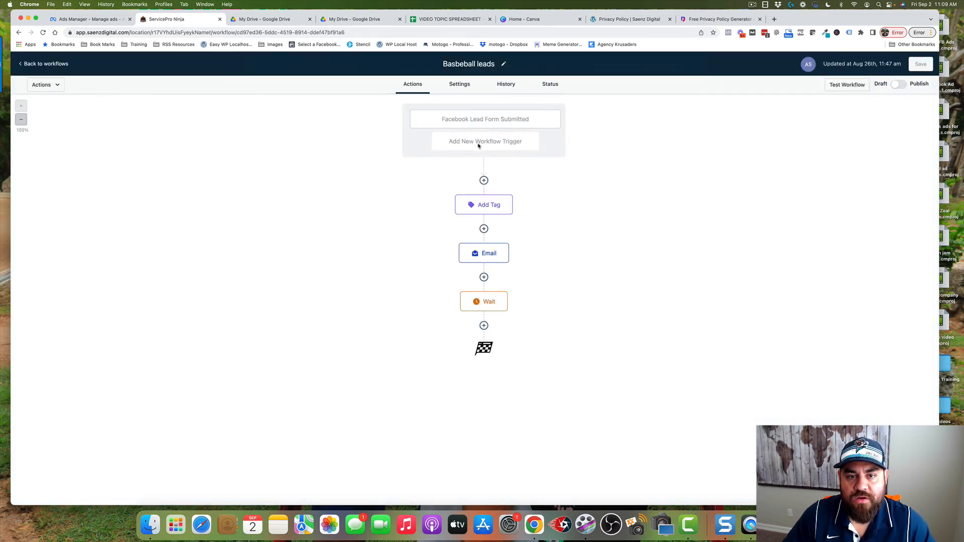
Review the workflow's Facebook Lead Form Submitted trigger, including its In Form filter, and close the trigger settings
left_click(481, 121)
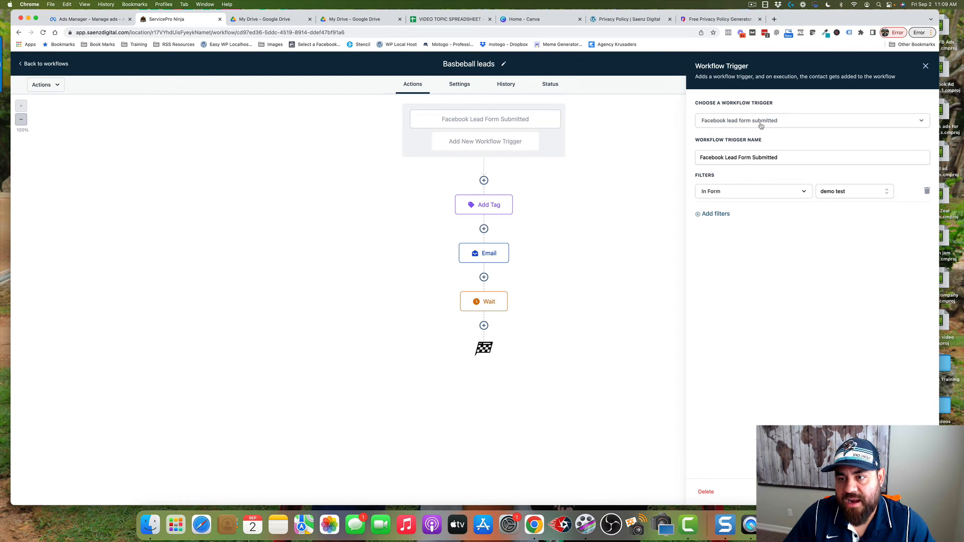
triple_click(704, 159)
left_click(865, 195)
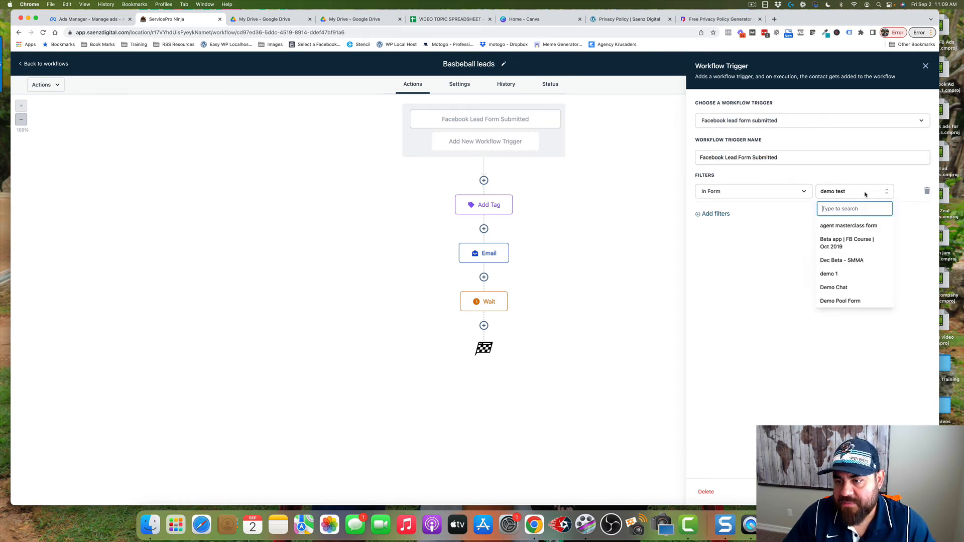
left_click(801, 214)
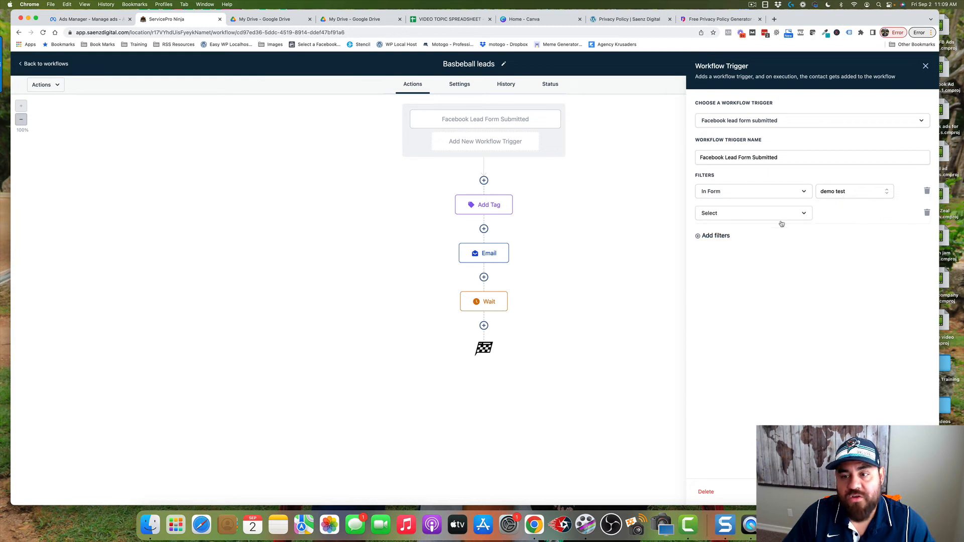
left_click(928, 213)
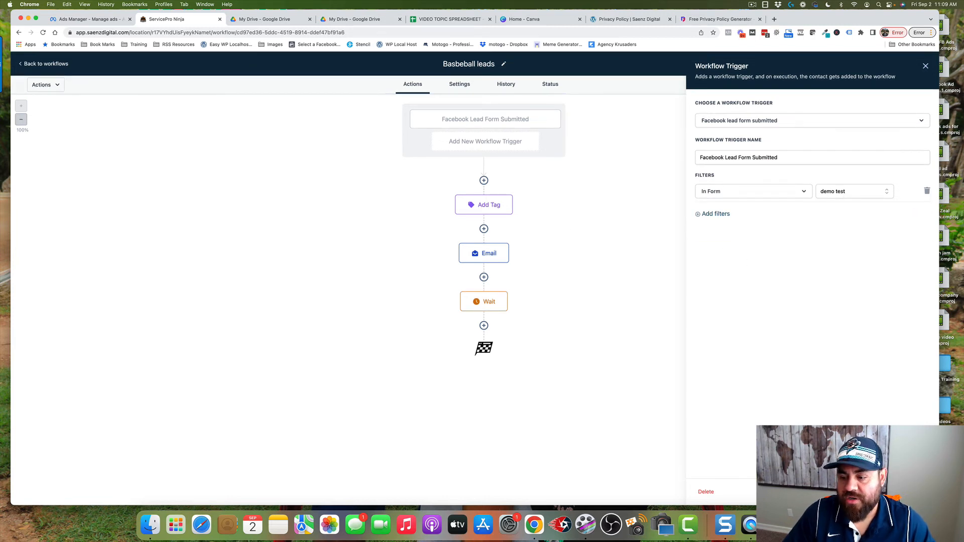
left_click(854, 491)
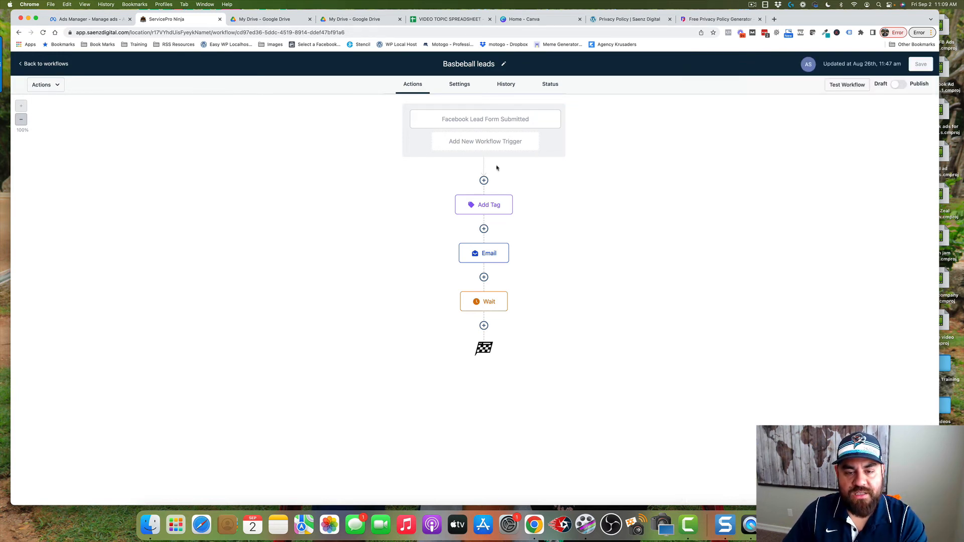
Examine the settings of the workflow's Add Tag, Email and Wait actions
left_click(486, 206)
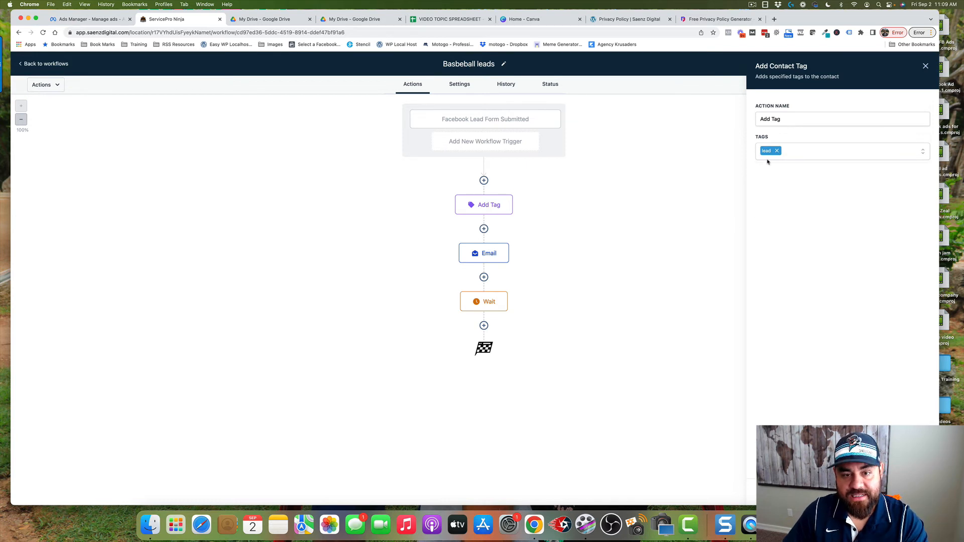
left_click(486, 253)
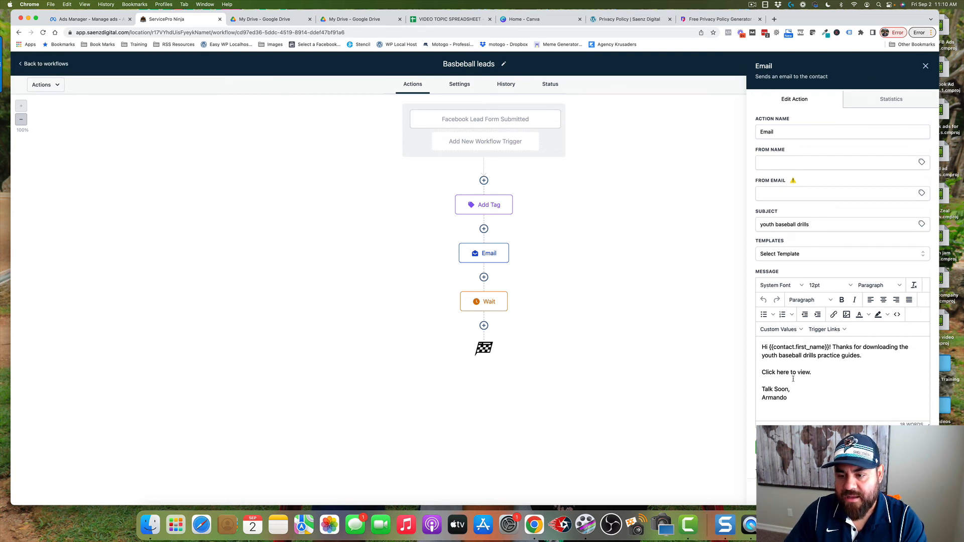
left_click_drag(762, 372, 813, 372)
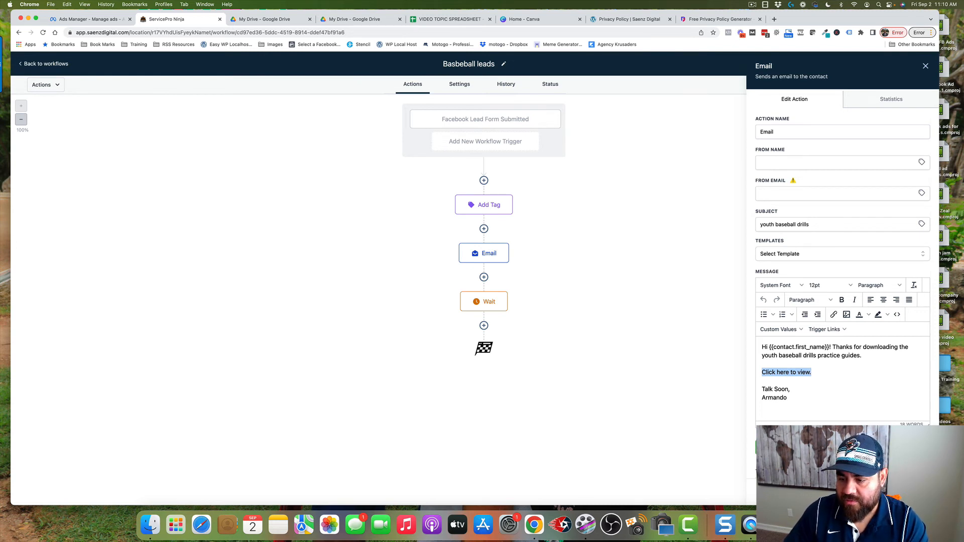
left_click(719, 402)
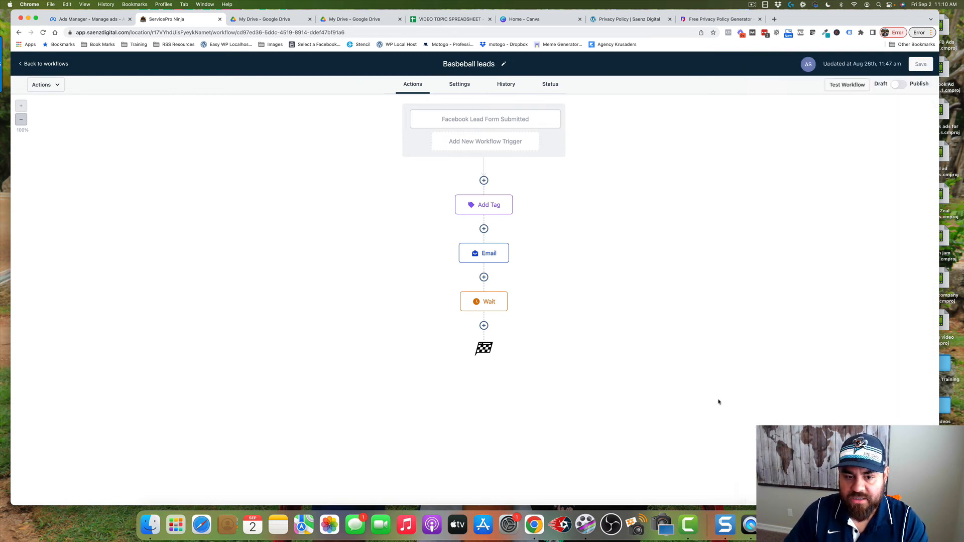
left_click(488, 304)
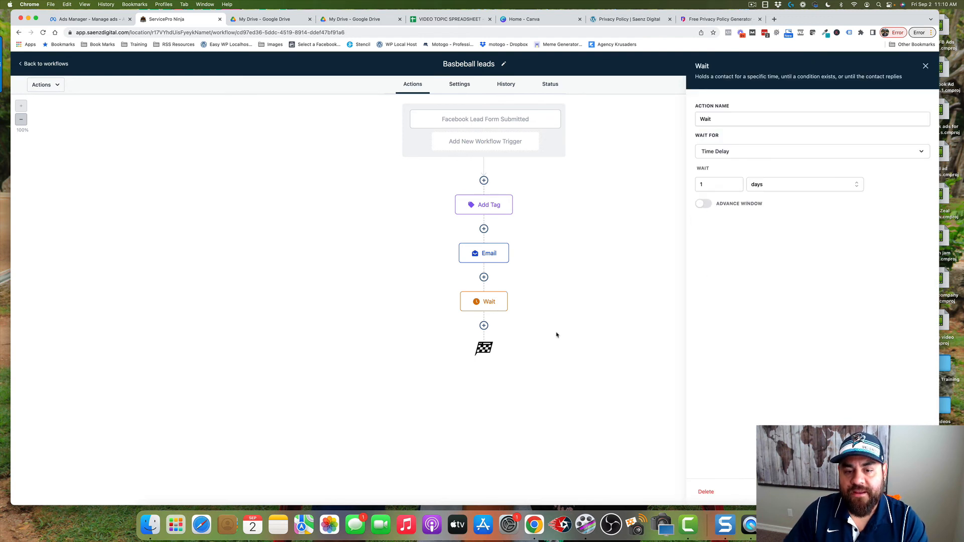
Close the Wait action's settings, view the actions available for a step after Wait, and close the action list
left_click(555, 387)
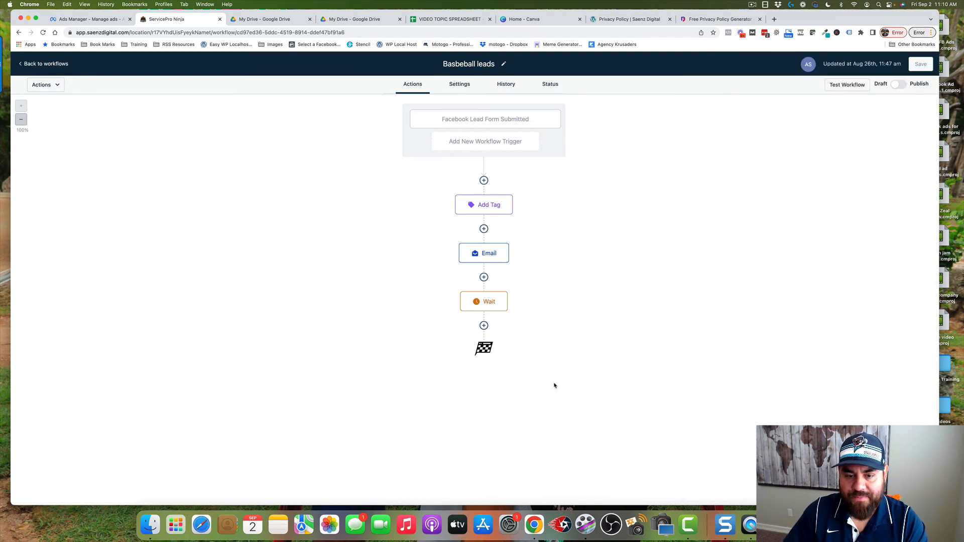
left_click(484, 327)
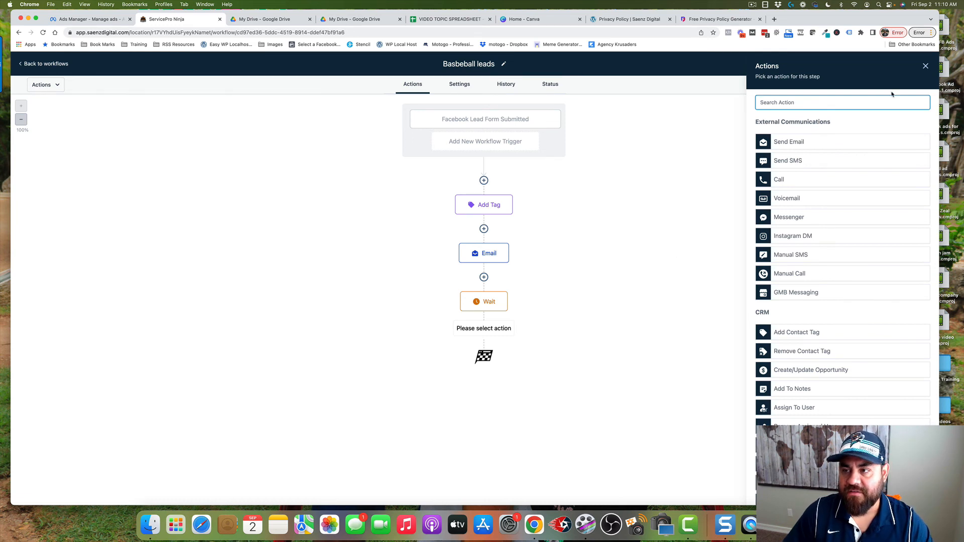
left_click(926, 67)
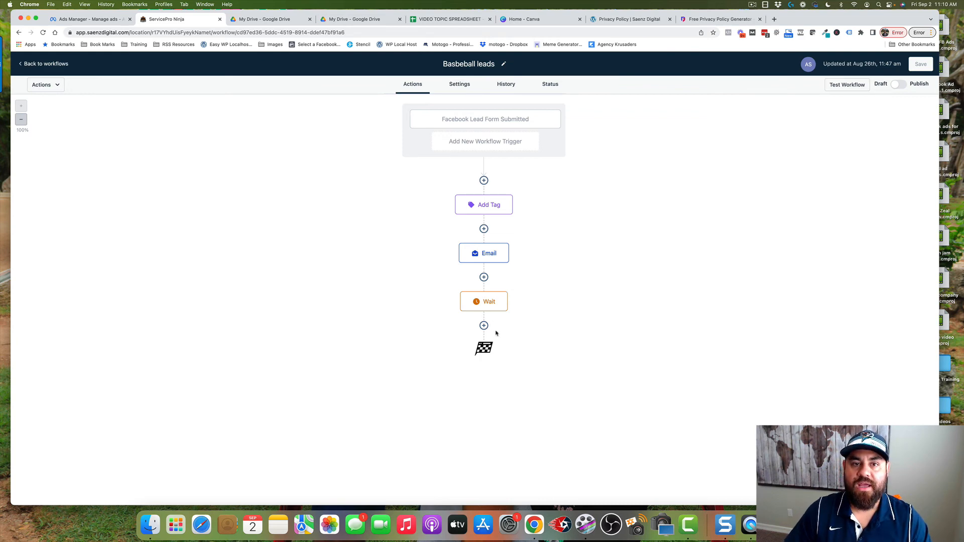
Leave the "Basbeball leads" workflow and look over the tags assigned to people in the contacts list
left_click(31, 65)
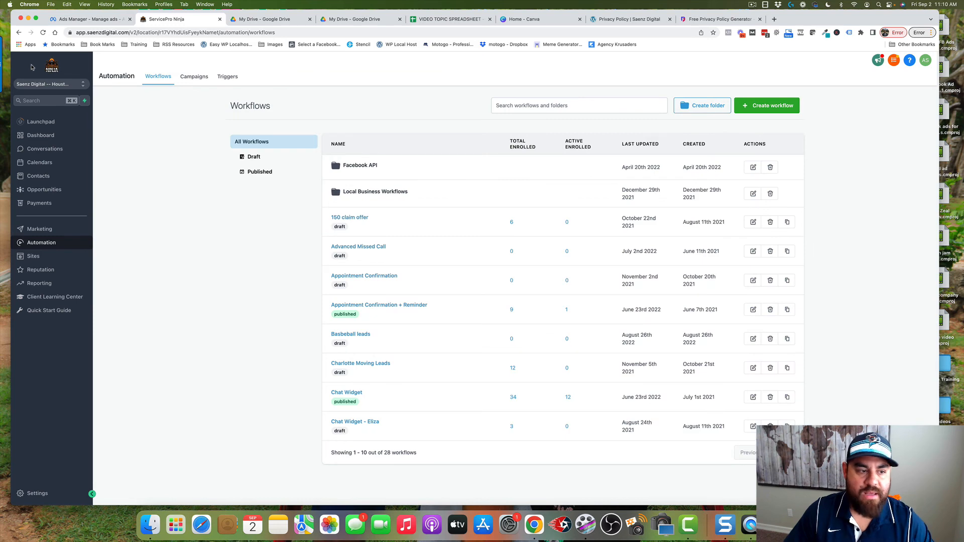
left_click(41, 178)
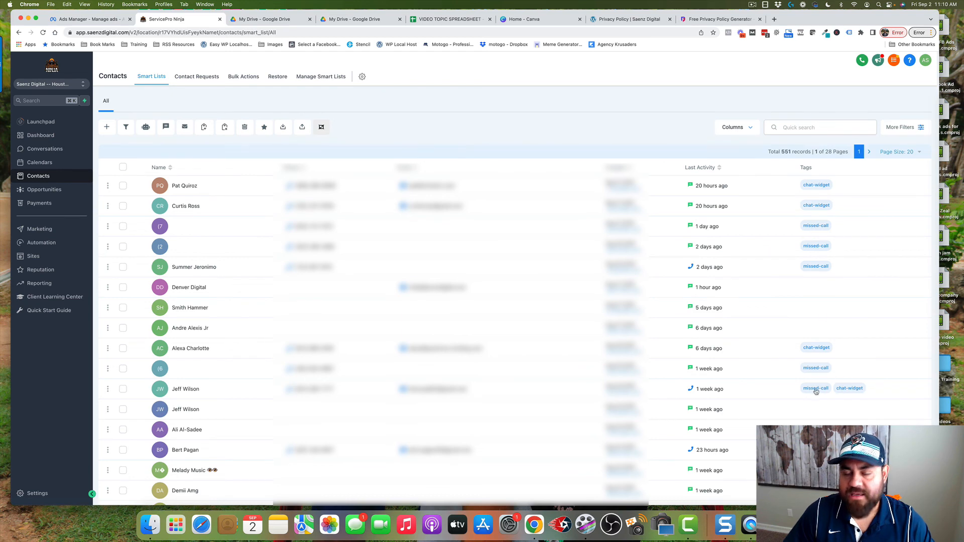
scroll(810, 296, "down", 4)
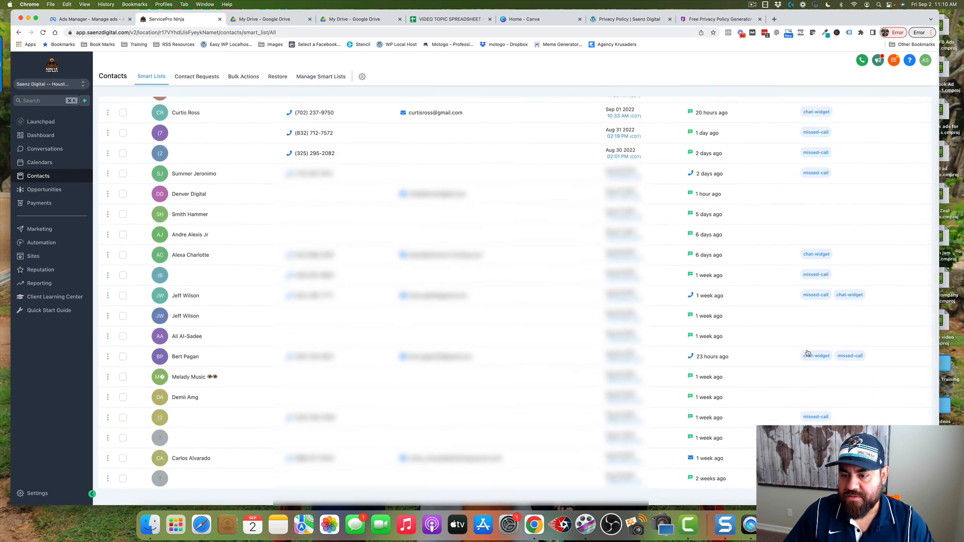
scroll(812, 277, "up", 4)
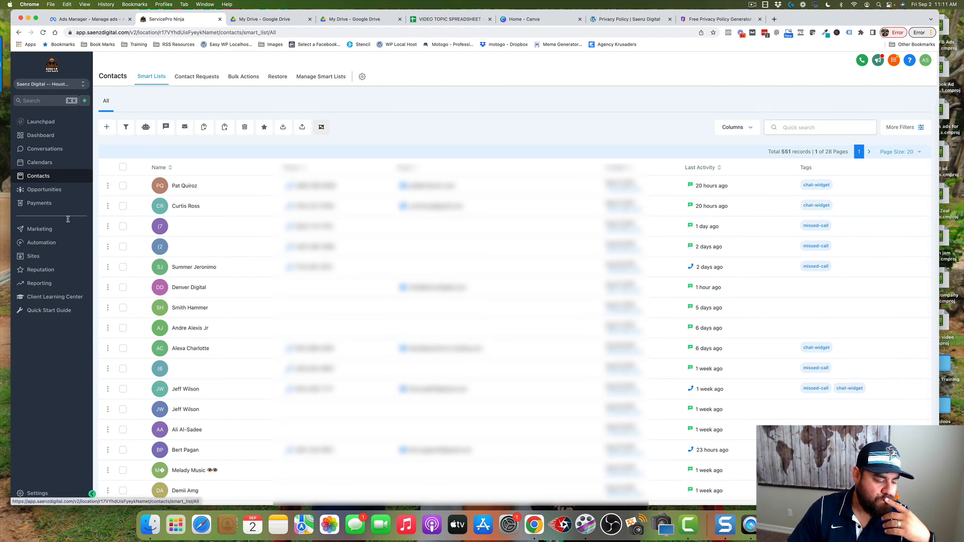
Open the "Local Business Form Submission" workflow from the Local Business Workflows folder in the automation workflows
left_click(43, 244)
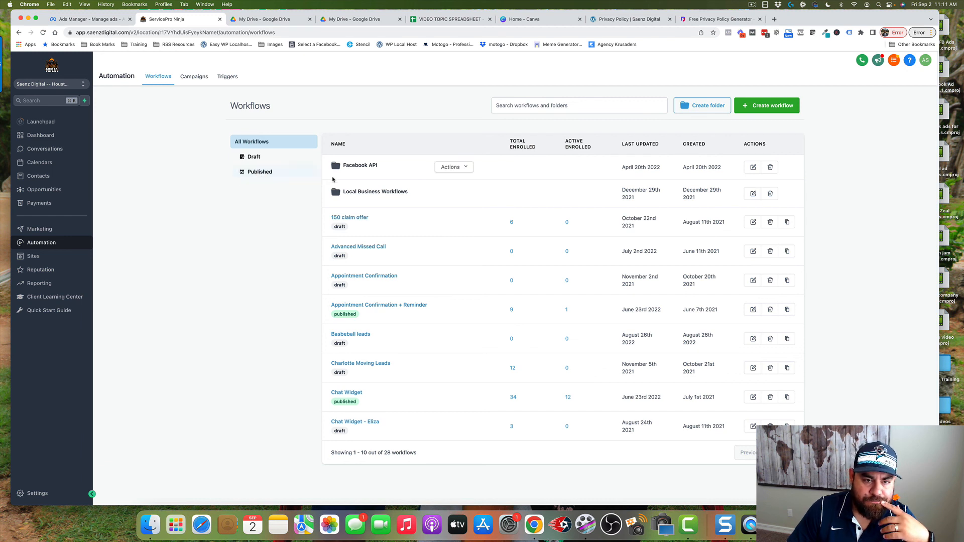
left_click(374, 193)
left_click(376, 187)
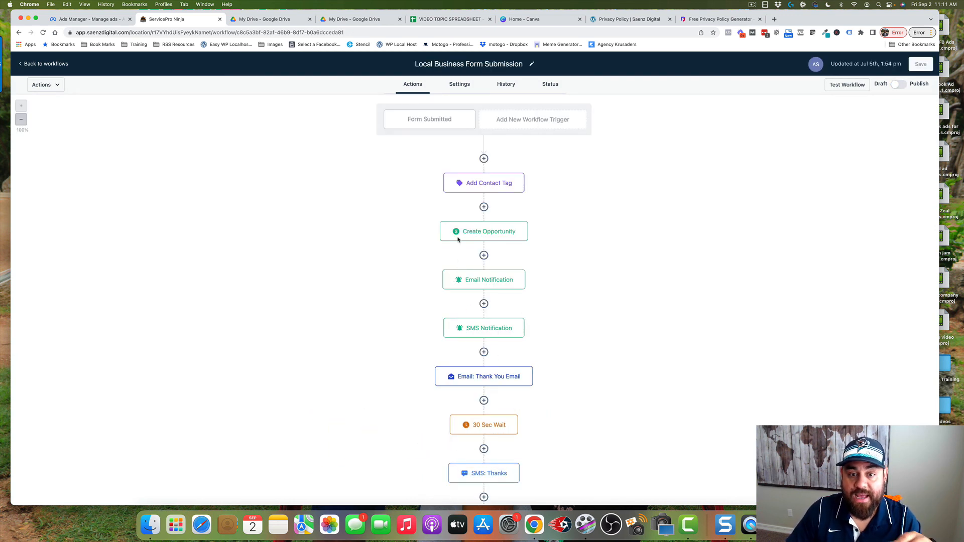
Examine the workflow's sequence from the opportunity and notification actions through its reply conditions, appointment booking bot and follow-up branches
scroll(462, 241, "down", 3)
scroll(467, 240, "down", 2)
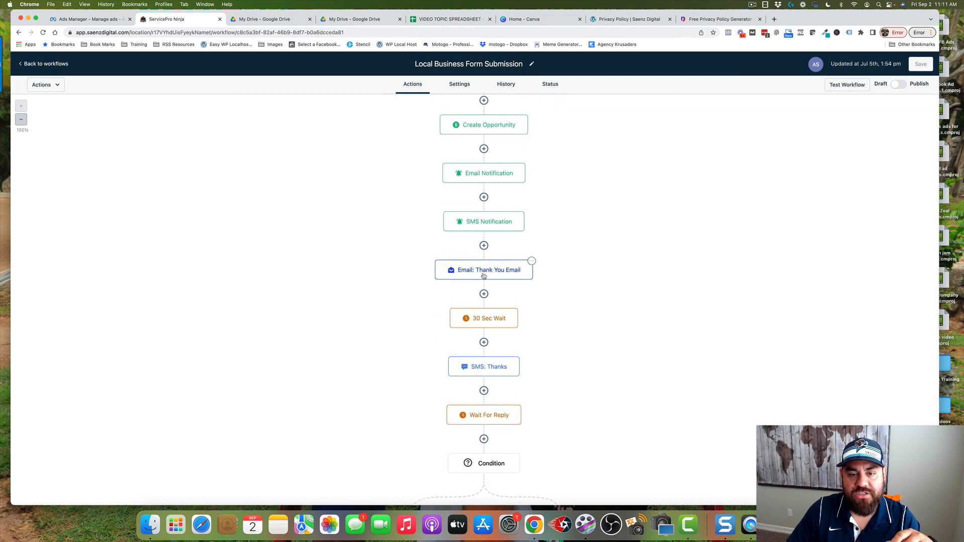
scroll(504, 293, "down", 3)
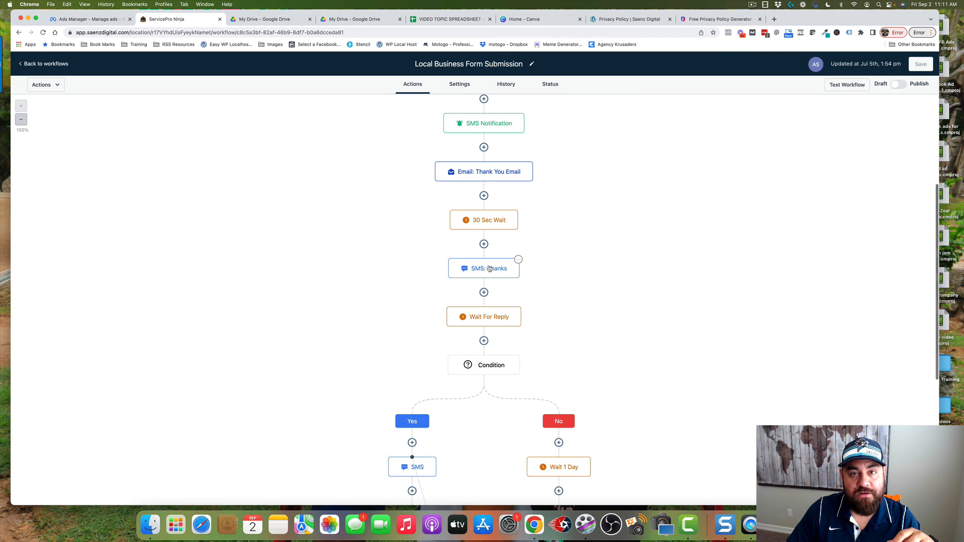
scroll(512, 261, "down", 8)
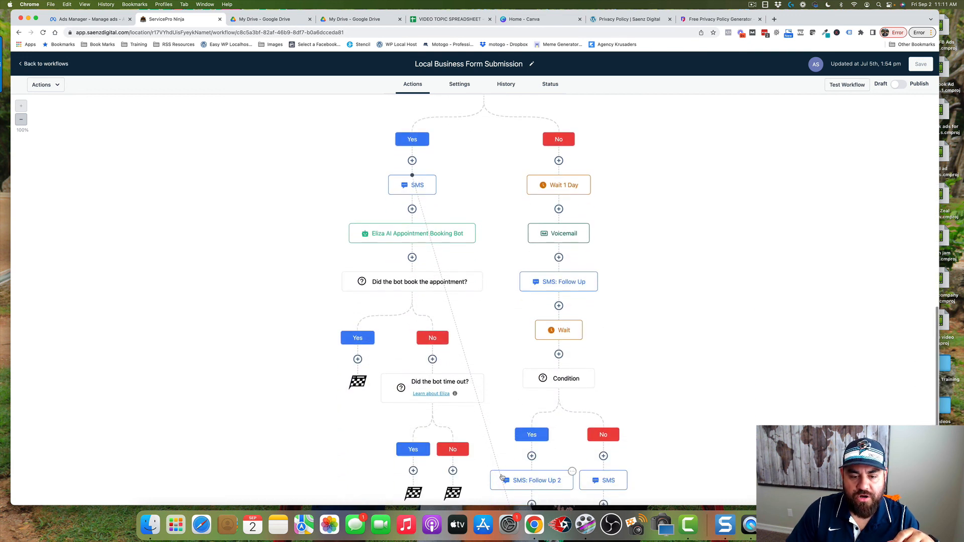
scroll(432, 248, "down", 3)
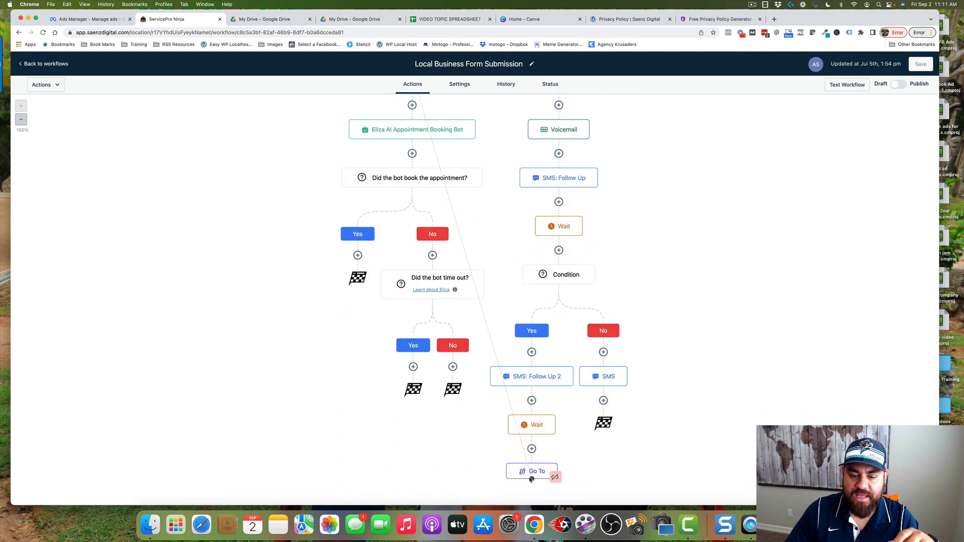
scroll(485, 298, "up", 1)
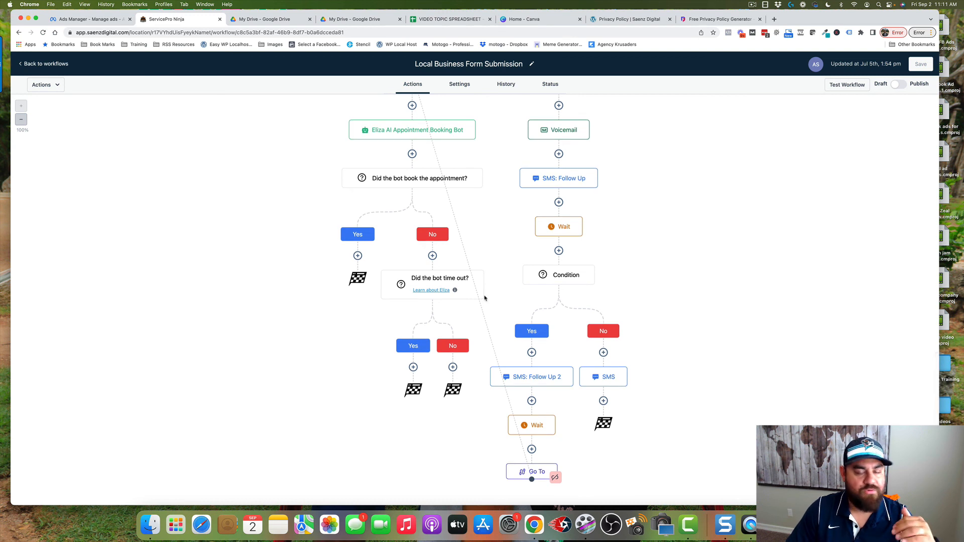